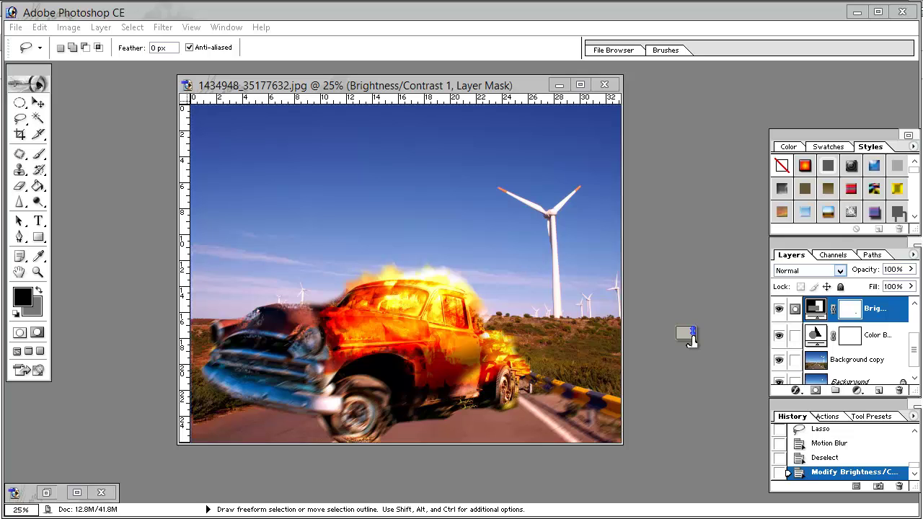
Restore the minimized windows of the orange cloud image 721397_44306174.jpg and the road image 1434948_35177632.jpg
{"action": "left_click_drag", "start_coordinate": [485, 328], "coordinate": [575, 253]}
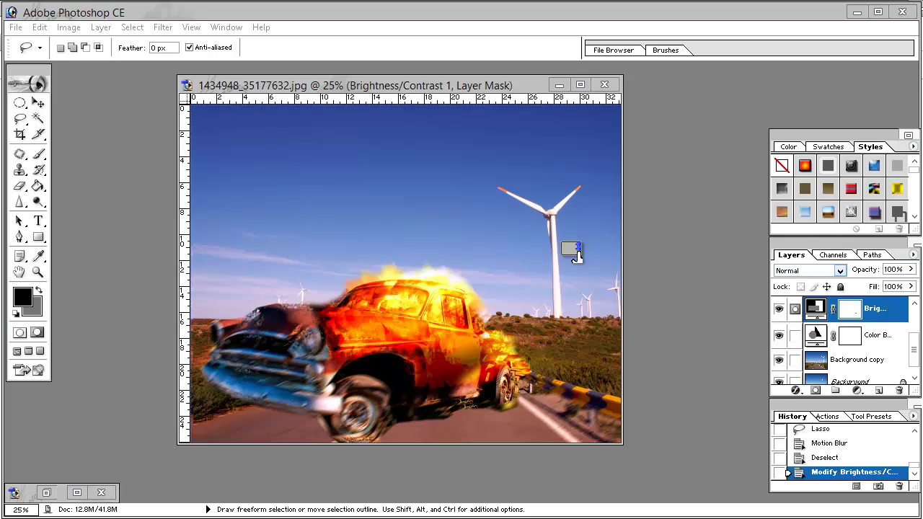
{"action": "left_click_drag", "start_coordinate": [575, 254], "coordinate": [563, 90]}
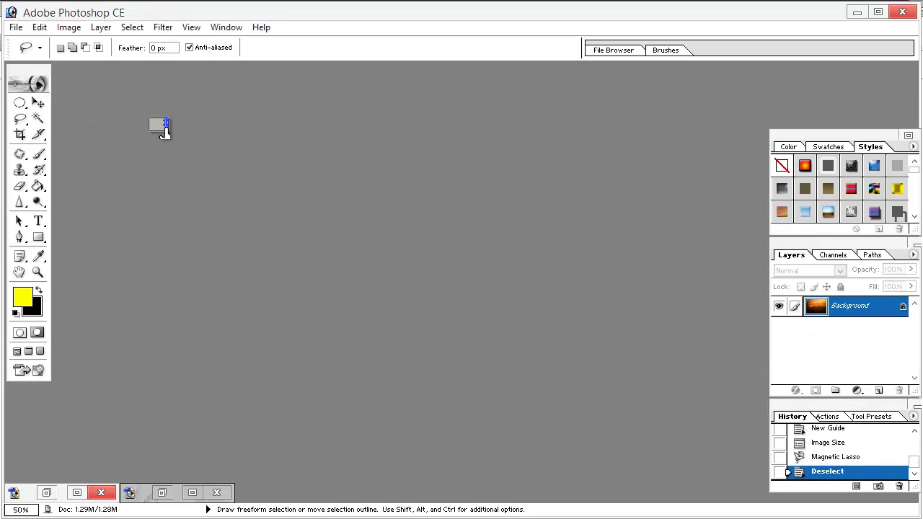
{"action": "left_click", "coordinate": [53, 494]}
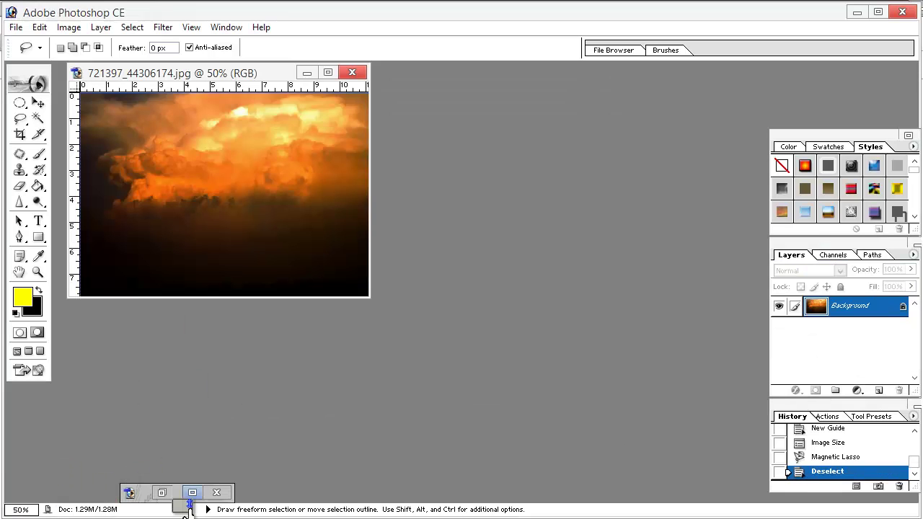
{"action": "left_click", "coordinate": [192, 493]}
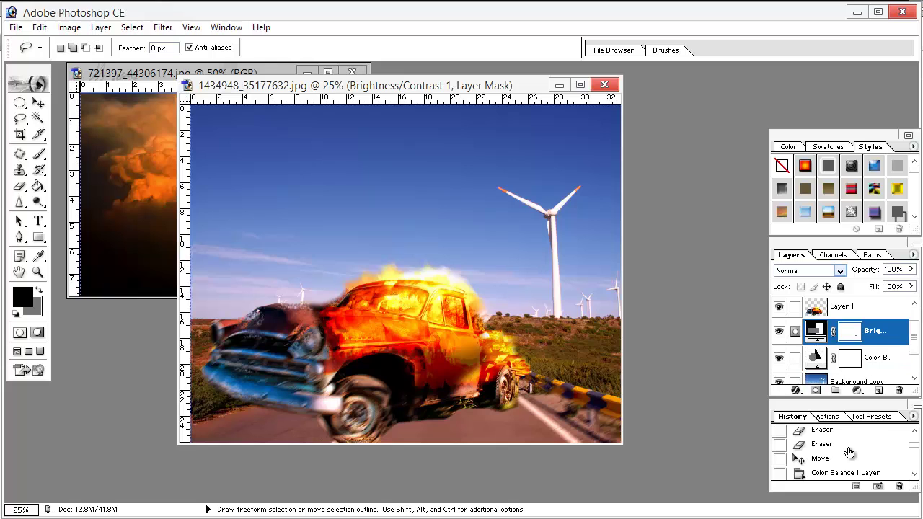
Revert the road image to its original opening snapshot in the history and move its window clear of the cloud image
{"action": "scroll", "coordinate": [847, 449], "scroll_direction": "up", "scroll_amount": 5}
{"action": "left_click", "coordinate": [851, 434]}
{"action": "left_click_drag", "start_coordinate": [433, 87], "coordinate": [570, 100]}
Open the rusty truck photo rustytruck2.jpg from the Desktop folder
{"action": "double_click", "coordinate": [192, 408]}
{"action": "left_click", "coordinate": [614, 70]}
{"action": "left_click", "coordinate": [625, 86]}
{"action": "scroll", "coordinate": [631, 227], "scroll_direction": "down", "scroll_amount": 5}
{"action": "scroll", "coordinate": [631, 227], "scroll_direction": "down", "scroll_amount": 5}
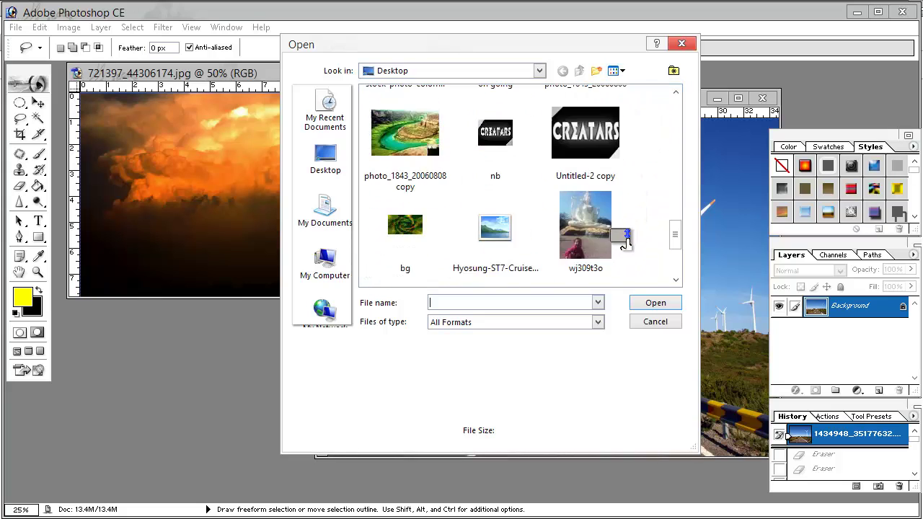
{"action": "double_click", "coordinate": [424, 156]}
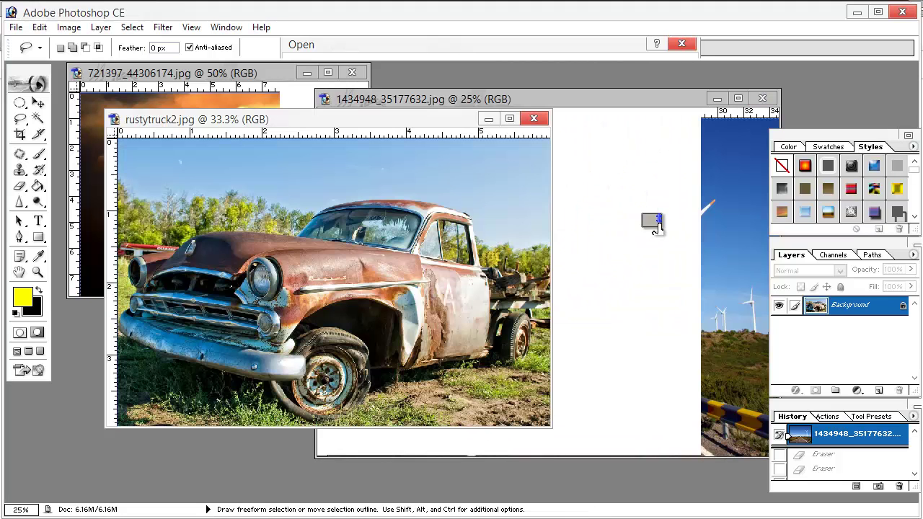
Reposition the truck window, minimize the road image and bring the orange cloud image to the front
{"action": "left_click_drag", "start_coordinate": [391, 134], "coordinate": [734, 104]}
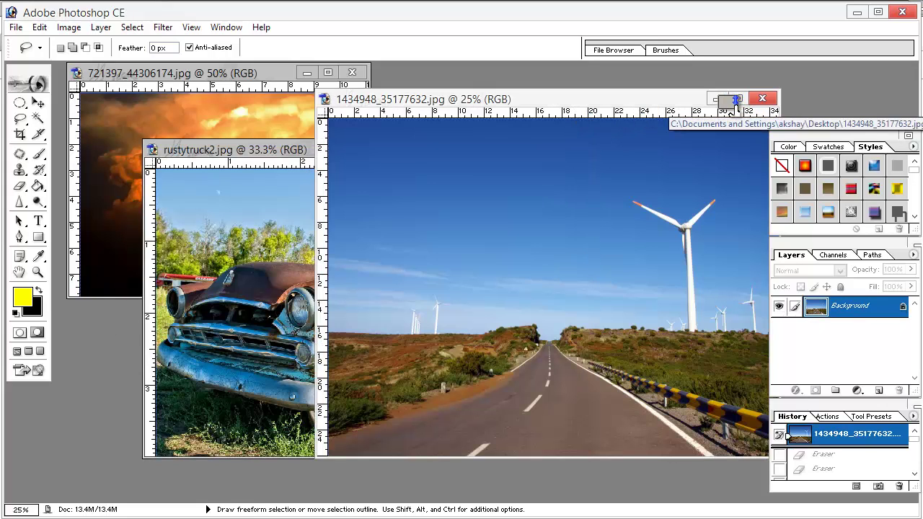
{"action": "left_click", "coordinate": [725, 99]}
{"action": "left_click_drag", "start_coordinate": [279, 101], "coordinate": [274, 98]}
{"action": "left_click", "coordinate": [69, 27]}
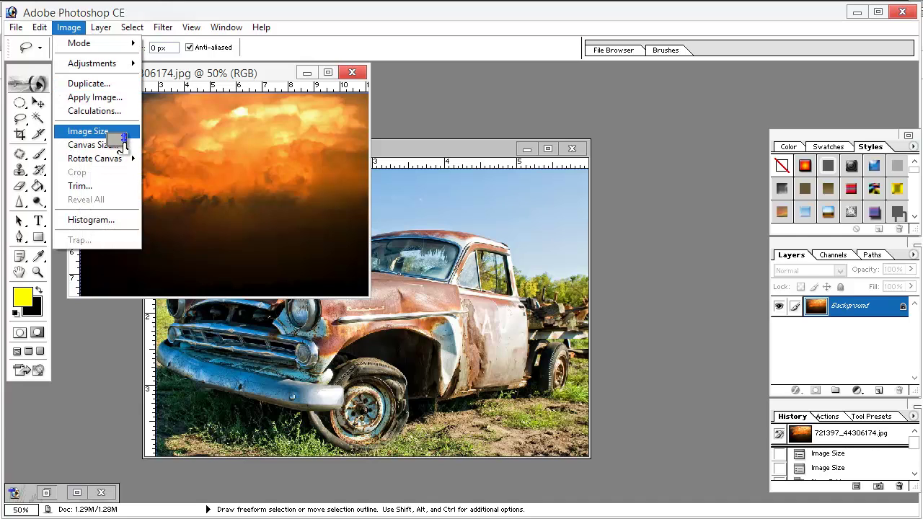
{"action": "left_click", "coordinate": [117, 130]}
{"action": "left_click_drag", "start_coordinate": [632, 287], "coordinate": [811, 266]}
{"action": "left_click", "coordinate": [807, 250]}
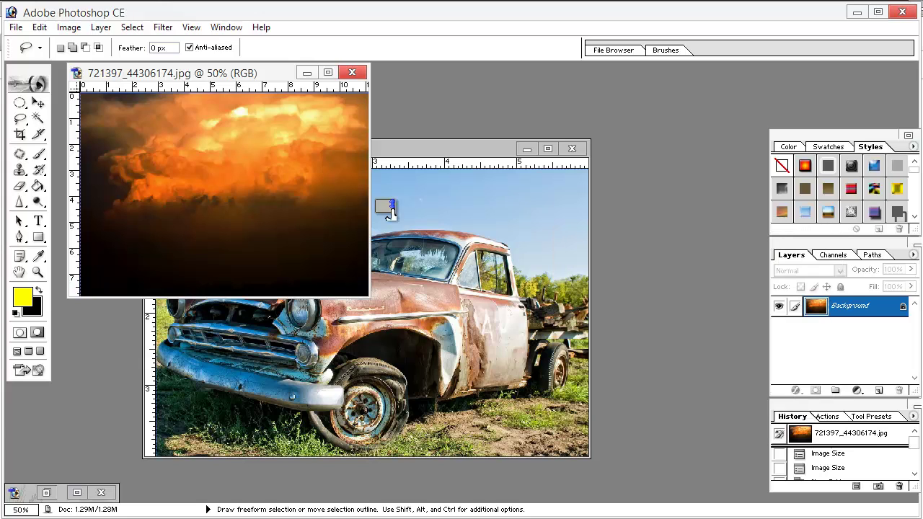
Resize the orange cloud image to a width of 500 pixels with proportions constrained
{"action": "left_click", "coordinate": [70, 28]}
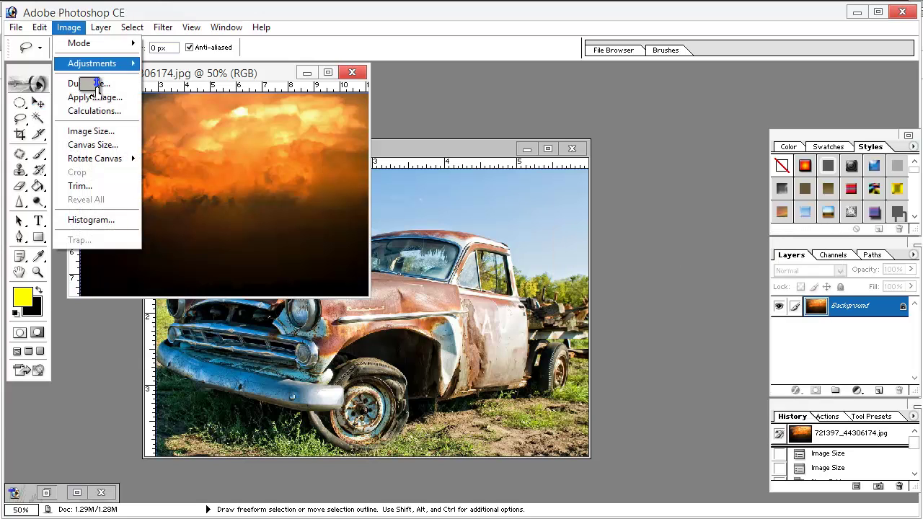
{"action": "left_click", "coordinate": [101, 131]}
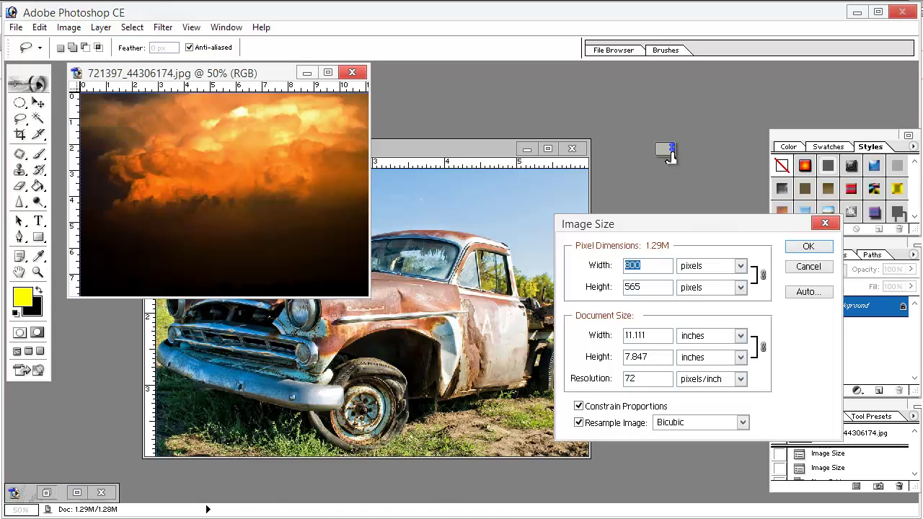
{"action": "type", "text": "50"}
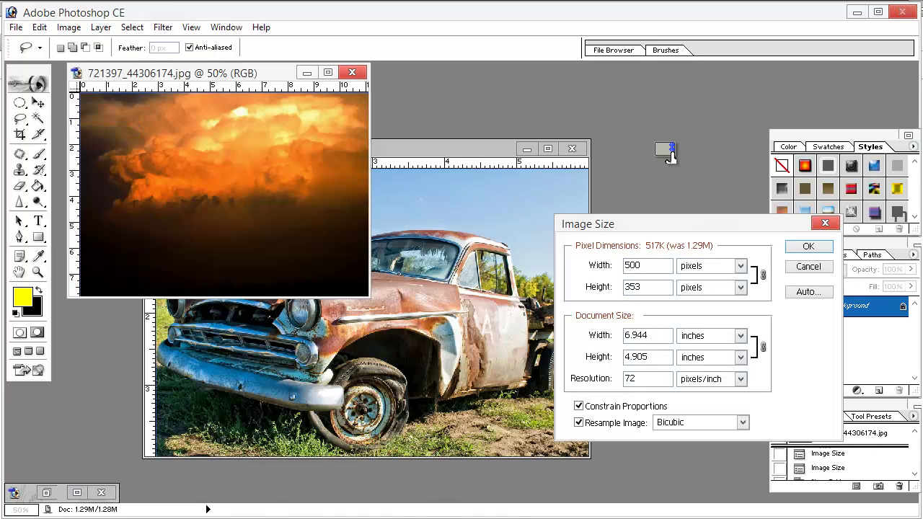
{"action": "key", "text": "Return"}
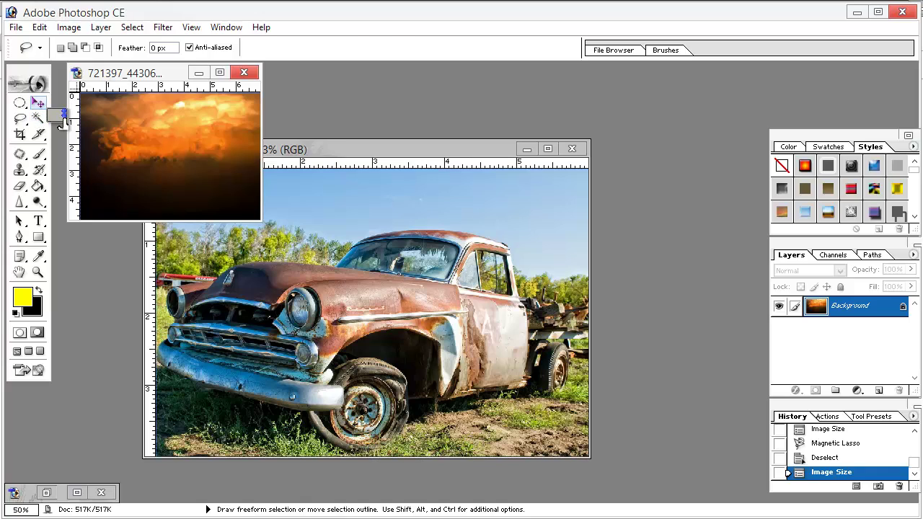
Copy the cloud image onto the truck photo as a layer over the front fender and set its blending mode to Linear Light
{"action": "left_click", "coordinate": [38, 104]}
{"action": "left_click_drag", "start_coordinate": [108, 136], "coordinate": [385, 320]}
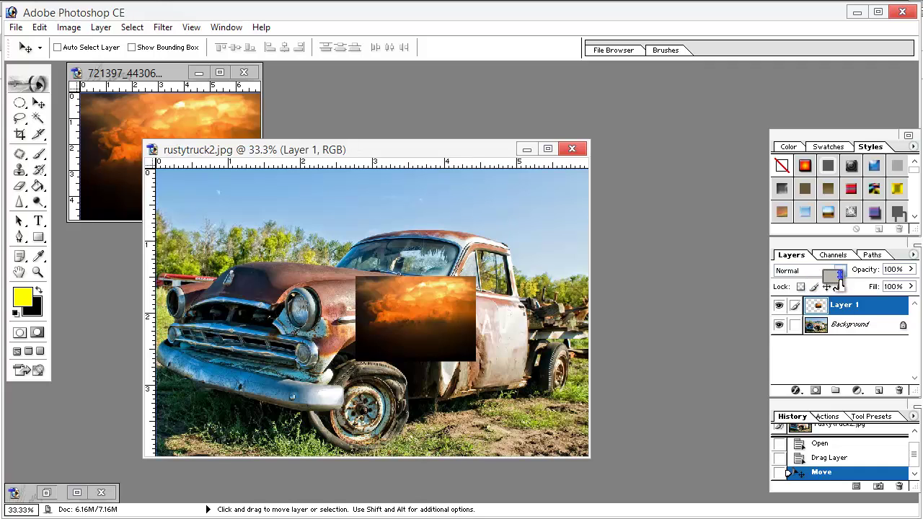
{"action": "left_click_drag", "start_coordinate": [828, 285], "coordinate": [827, 431]}
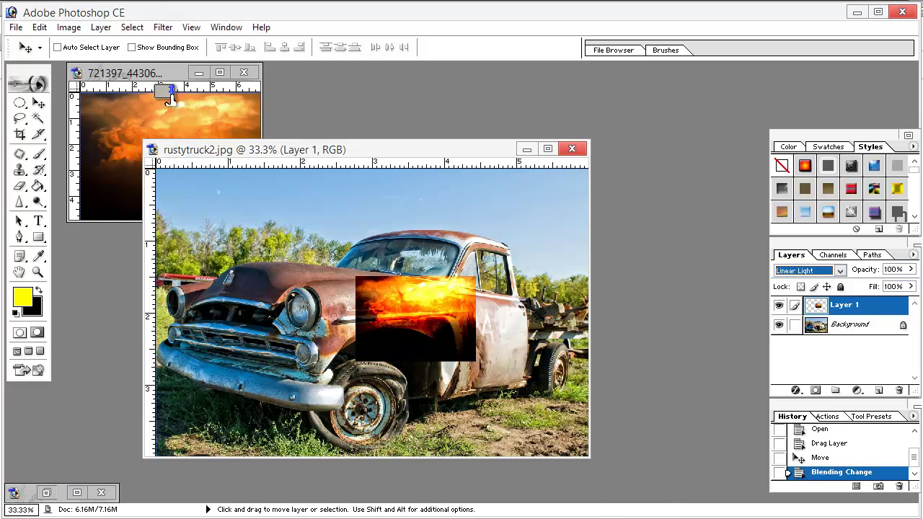
Free-transform the cloud layer to about 152% width, 325% height and -49.2° rotation over the truck's cab, and apply the transformation
{"action": "left_click", "coordinate": [39, 27]}
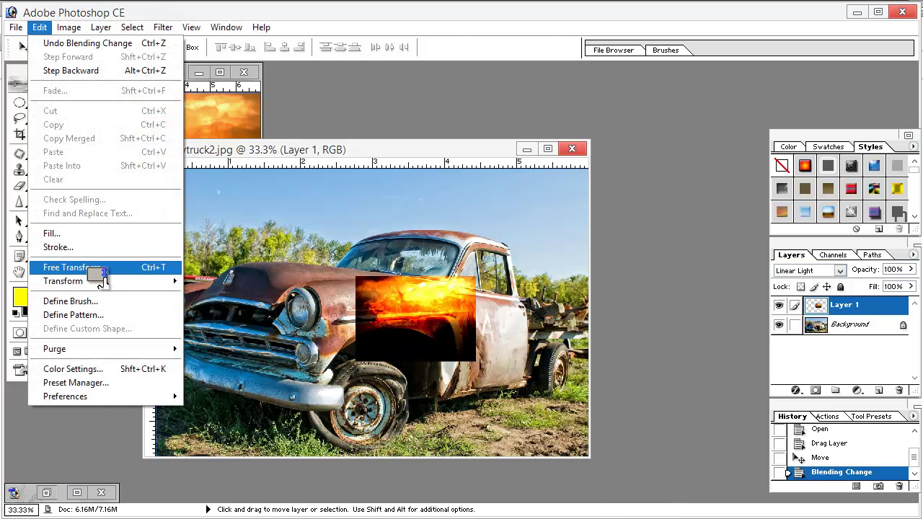
{"action": "left_click", "coordinate": [94, 267]}
{"action": "left_click_drag", "start_coordinate": [476, 276], "coordinate": [462, 181]}
{"action": "left_click_drag", "start_coordinate": [422, 285], "coordinate": [436, 310]}
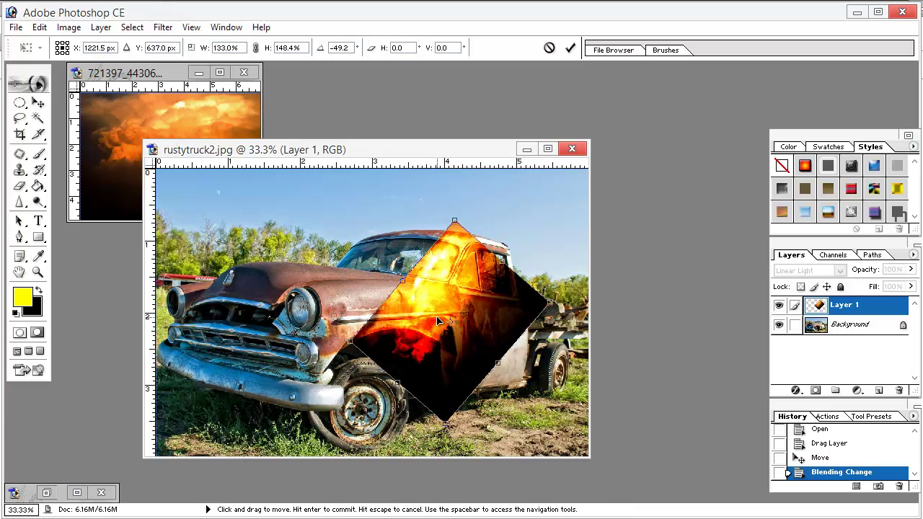
{"action": "left_click_drag", "start_coordinate": [533, 318], "coordinate": [586, 384]}
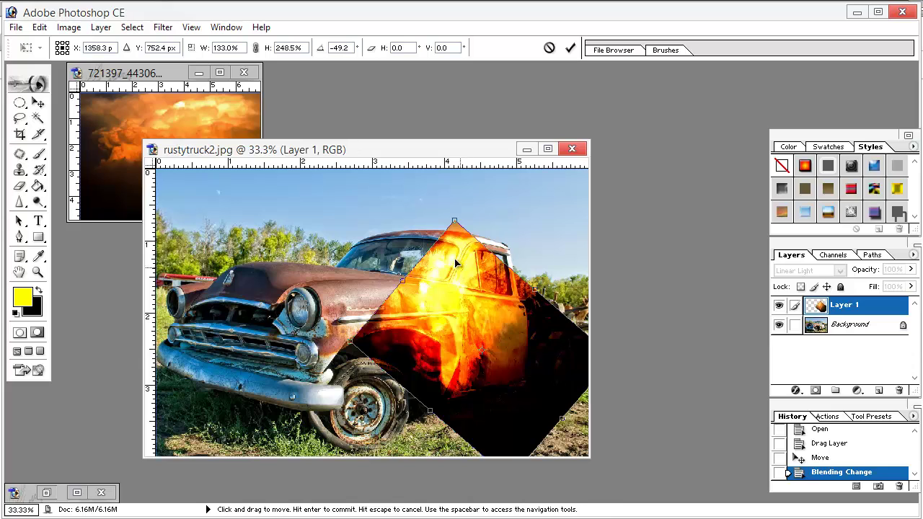
{"action": "left_click_drag", "start_coordinate": [445, 224], "coordinate": [413, 172]}
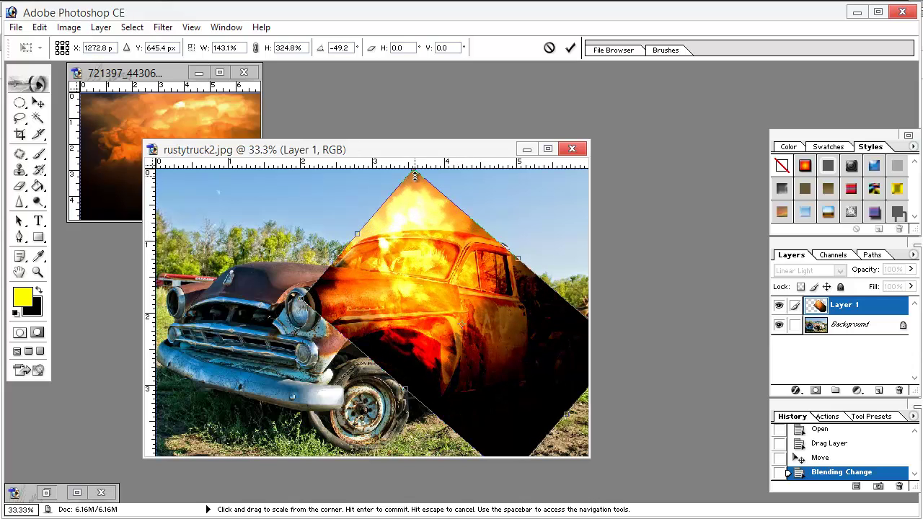
{"action": "mouse_move", "coordinate": [479, 226]}
{"action": "left_mouse_down"}
{"action": "mouse_move", "coordinate": [484, 215]}
{"action": "mouse_move", "coordinate": [490, 222]}
{"action": "left_mouse_up"}
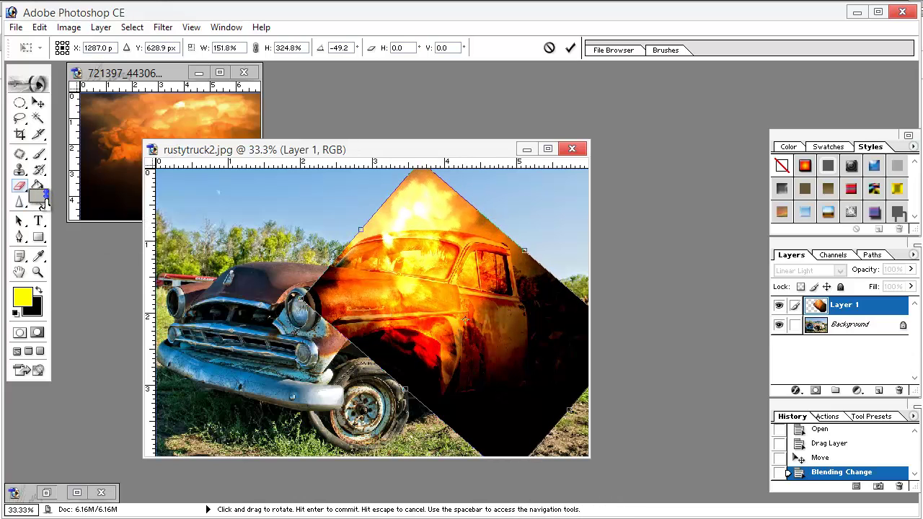
{"action": "left_click", "coordinate": [20, 185]}
{"action": "left_click", "coordinate": [421, 212]}
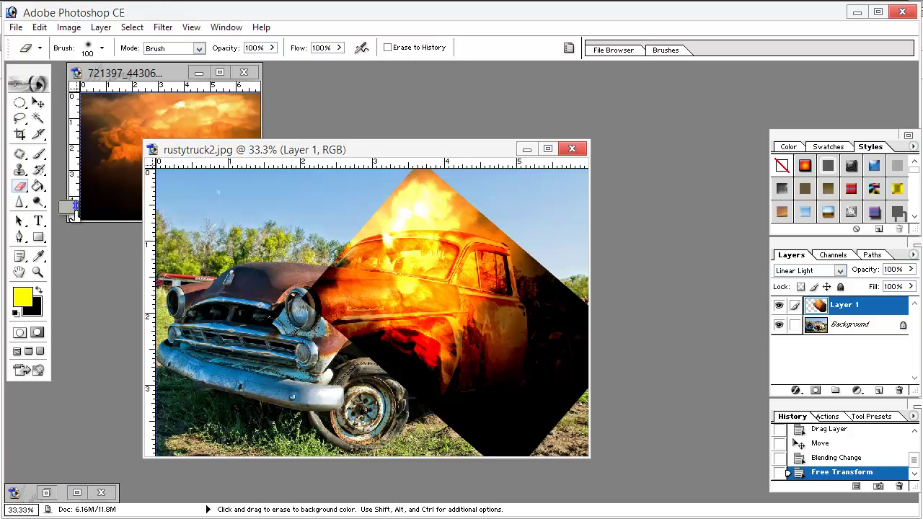
Erase the cloud layer's hard edges and dark areas around the cab, door and truck bed with a soft 100 px brush
{"action": "right_click", "coordinate": [266, 233]}
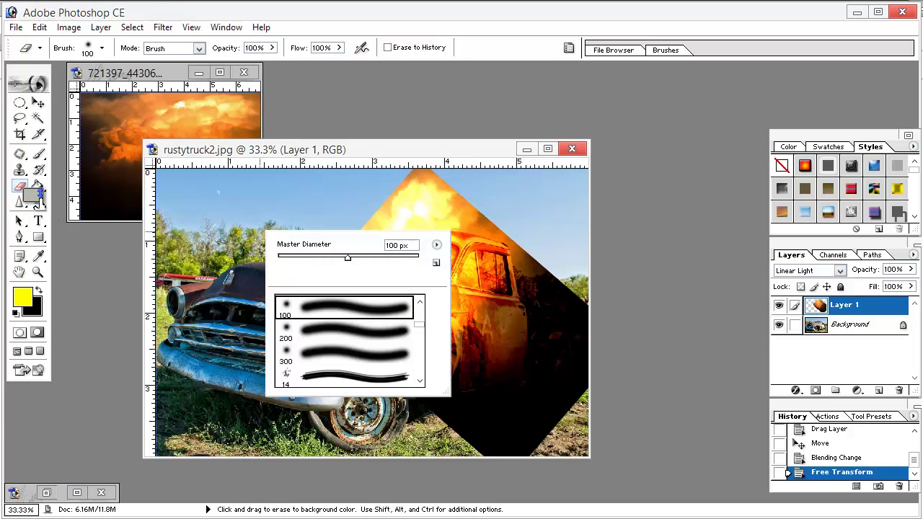
{"action": "double_click", "coordinate": [326, 312]}
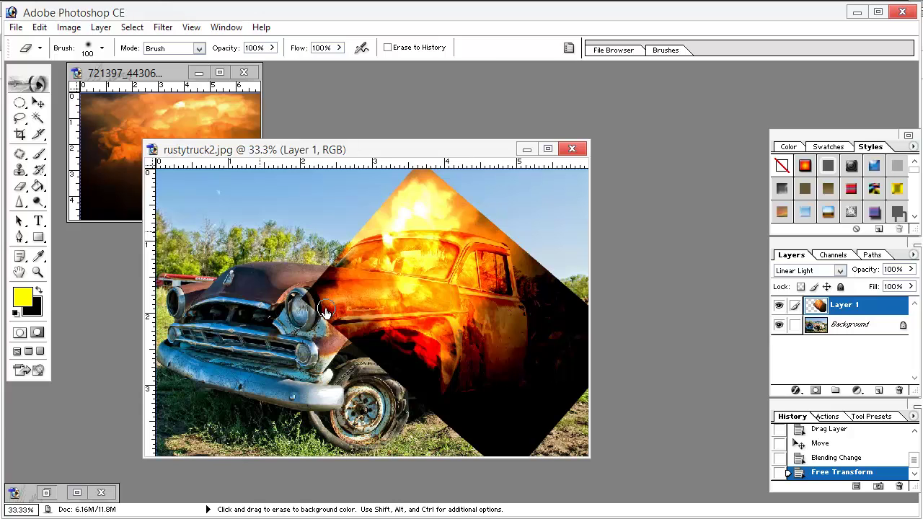
{"action": "left_click", "coordinate": [330, 265]}
{"action": "mouse_move", "coordinate": [413, 385]}
{"action": "left_mouse_down"}
{"action": "mouse_move", "coordinate": [453, 421]}
{"action": "mouse_move", "coordinate": [471, 353]}
{"action": "mouse_move", "coordinate": [493, 375]}
{"action": "mouse_move", "coordinate": [478, 432]}
{"action": "mouse_move", "coordinate": [507, 446]}
{"action": "mouse_move", "coordinate": [531, 441]}
{"action": "mouse_move", "coordinate": [519, 436]}
{"action": "mouse_move", "coordinate": [526, 416]}
{"action": "mouse_move", "coordinate": [494, 418]}
{"action": "mouse_move", "coordinate": [500, 429]}
{"action": "mouse_move", "coordinate": [454, 426]}
{"action": "mouse_move", "coordinate": [564, 448]}
{"action": "mouse_move", "coordinate": [589, 426]}
{"action": "mouse_move", "coordinate": [572, 390]}
{"action": "mouse_move", "coordinate": [561, 391]}
{"action": "mouse_move", "coordinate": [561, 404]}
{"action": "mouse_move", "coordinate": [526, 405]}
{"action": "mouse_move", "coordinate": [534, 375]}
{"action": "mouse_move", "coordinate": [516, 373]}
{"action": "mouse_move", "coordinate": [565, 329]}
{"action": "mouse_move", "coordinate": [544, 272]}
{"action": "mouse_move", "coordinate": [574, 297]}
{"action": "mouse_move", "coordinate": [567, 333]}
{"action": "mouse_move", "coordinate": [548, 331]}
{"action": "mouse_move", "coordinate": [526, 345]}
{"action": "mouse_move", "coordinate": [552, 308]}
{"action": "mouse_move", "coordinate": [512, 362]}
{"action": "mouse_move", "coordinate": [554, 308]}
{"action": "left_mouse_up"}
{"action": "left_click_drag", "start_coordinate": [535, 270], "coordinate": [535, 251]}
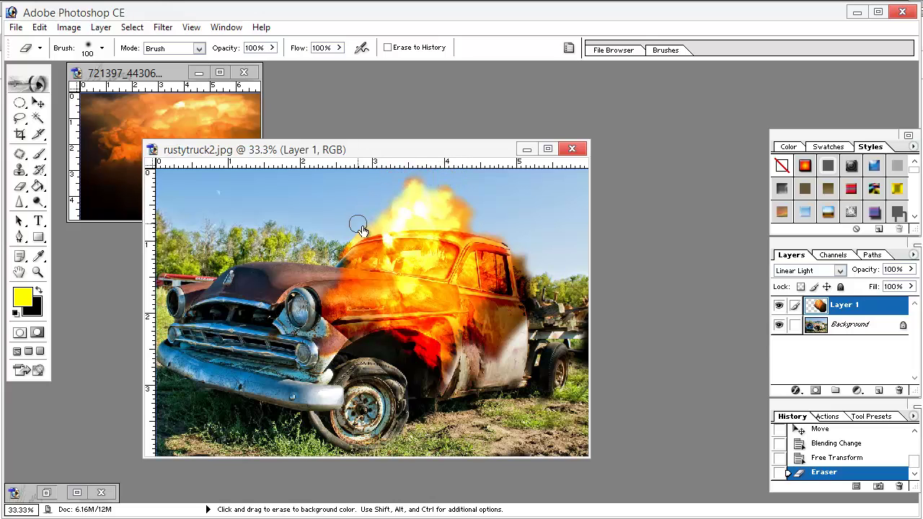
{"action": "left_click_drag", "start_coordinate": [327, 244], "coordinate": [338, 231]}
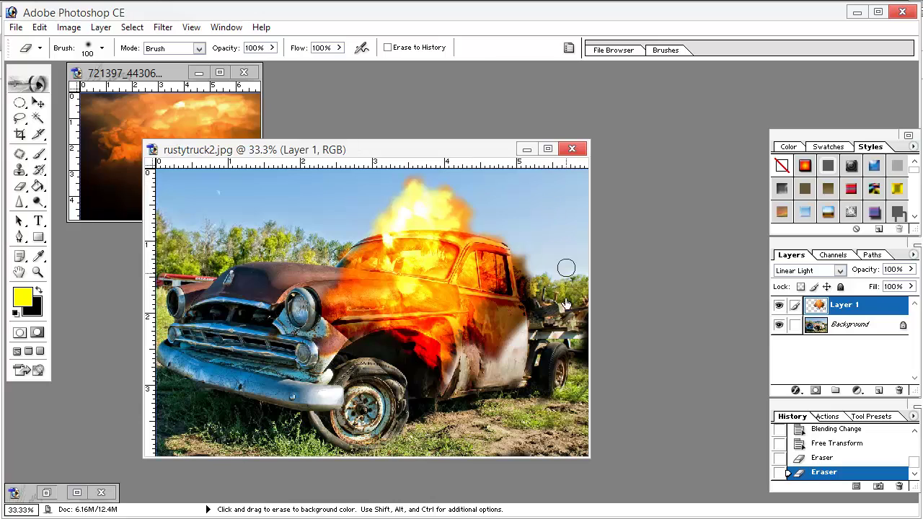
{"action": "mouse_move", "coordinate": [551, 348]}
{"action": "left_mouse_down"}
{"action": "mouse_move", "coordinate": [502, 295]}
{"action": "mouse_move", "coordinate": [517, 303]}
{"action": "mouse_move", "coordinate": [522, 273]}
{"action": "mouse_move", "coordinate": [510, 304]}
{"action": "mouse_move", "coordinate": [524, 327]}
{"action": "mouse_move", "coordinate": [497, 342]}
{"action": "mouse_move", "coordinate": [498, 310]}
{"action": "mouse_move", "coordinate": [492, 313]}
{"action": "mouse_move", "coordinate": [485, 359]}
{"action": "left_mouse_up"}
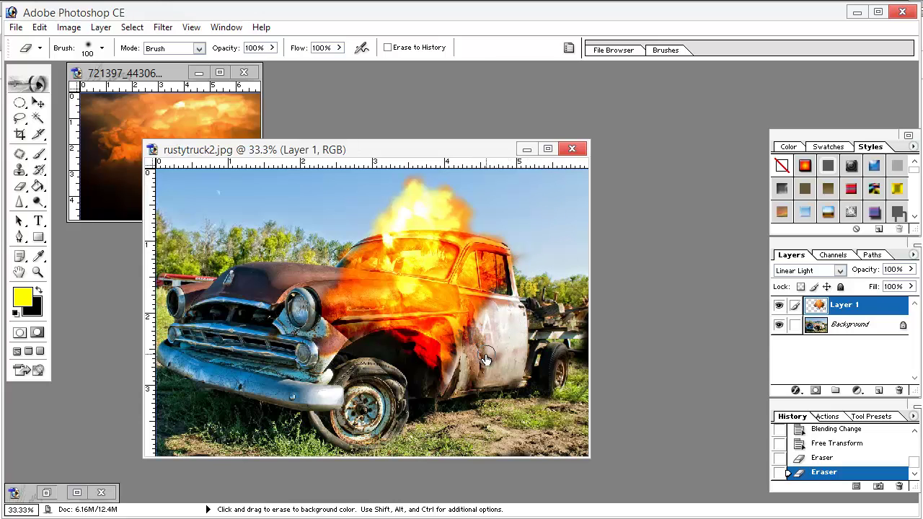
{"action": "mouse_move", "coordinate": [501, 303]}
{"action": "left_mouse_down"}
{"action": "mouse_move", "coordinate": [475, 309]}
{"action": "mouse_move", "coordinate": [475, 353]}
{"action": "mouse_move", "coordinate": [510, 356]}
{"action": "left_mouse_up"}
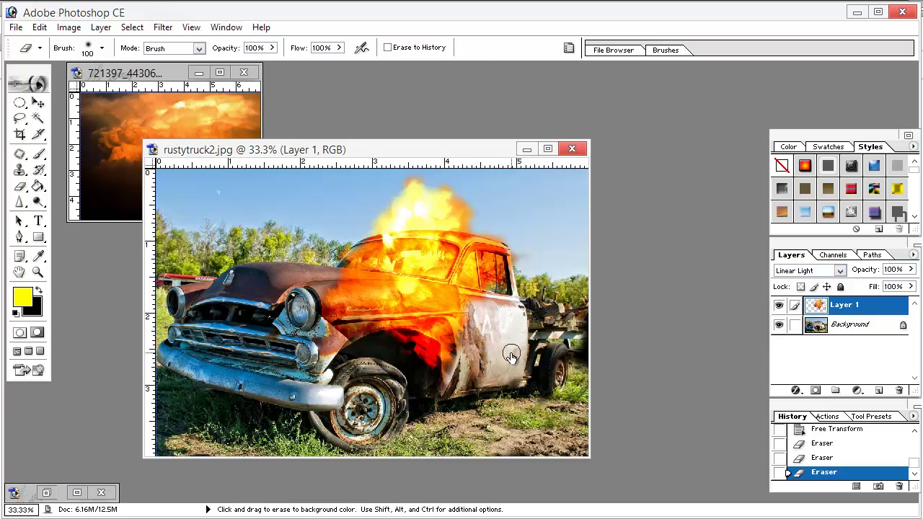
Duplicate the fire layer, Layer 1
{"action": "right_click", "coordinate": [874, 305]}
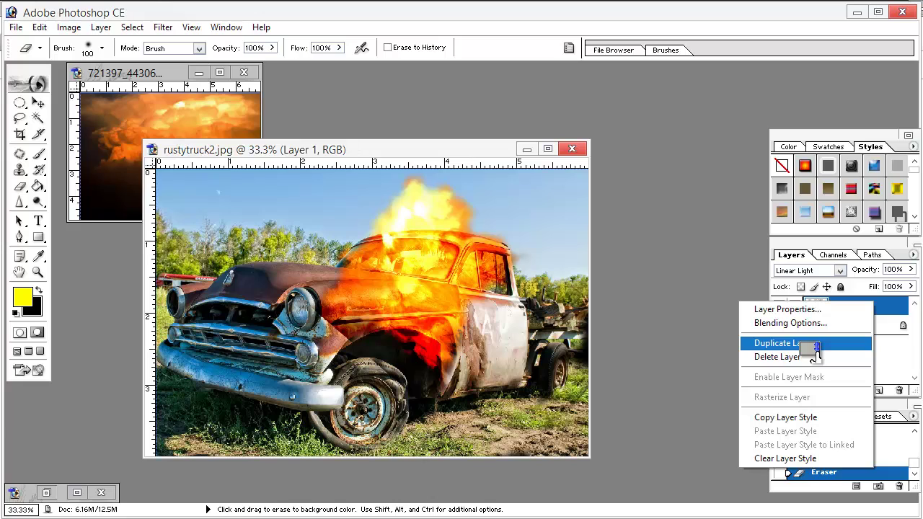
{"action": "left_click", "coordinate": [674, 264]}
{"action": "left_click_drag", "start_coordinate": [857, 312], "coordinate": [880, 394]}
Free-transform the duplicated fire layer to about 84% width and 72% height over the truck's door and rear, and apply it
{"action": "left_click_drag", "start_coordinate": [851, 305], "coordinate": [45, 44]}
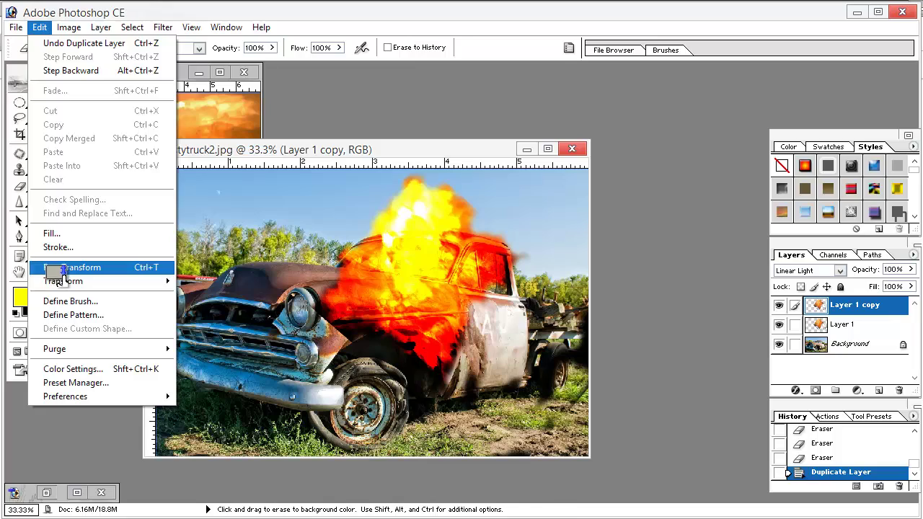
{"action": "left_click", "coordinate": [54, 266]}
{"action": "left_click_drag", "start_coordinate": [386, 312], "coordinate": [291, 338]}
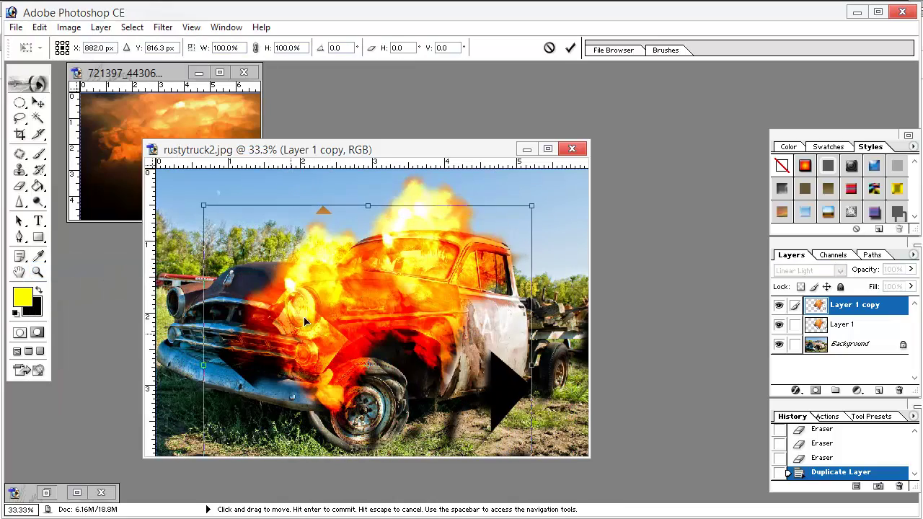
{"action": "left_click_drag", "start_coordinate": [537, 205], "coordinate": [484, 272]}
{"action": "left_click_drag", "start_coordinate": [364, 339], "coordinate": [569, 307]}
{"action": "left_click_drag", "start_coordinate": [549, 240], "coordinate": [549, 264]}
{"action": "left_click_drag", "start_coordinate": [517, 349], "coordinate": [521, 343]}
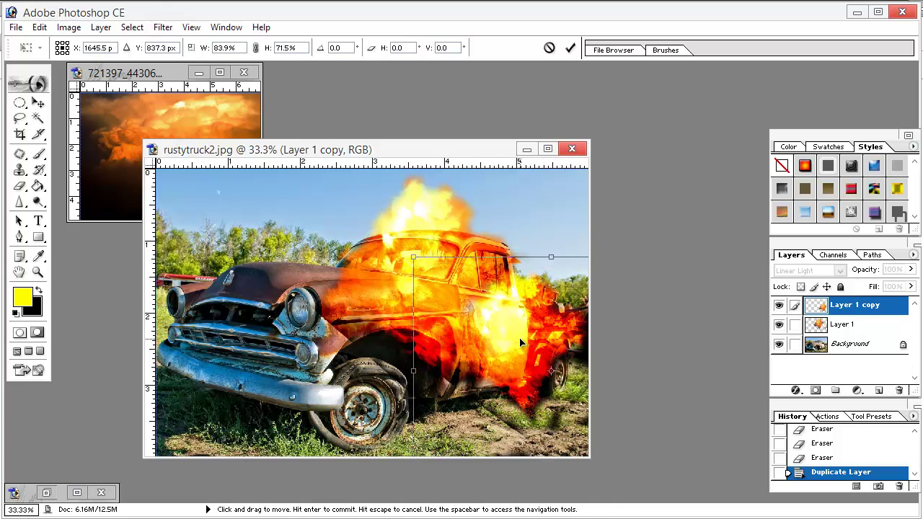
{"action": "left_click", "coordinate": [20, 169]}
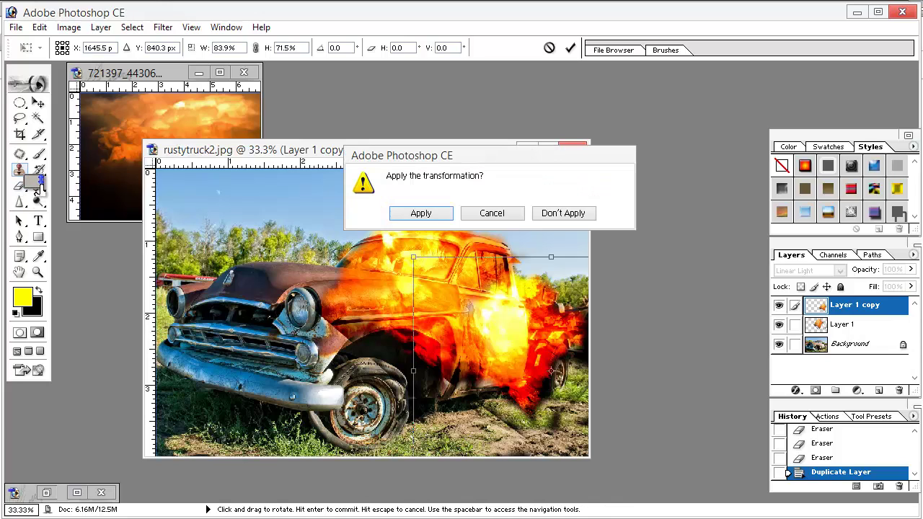
{"action": "left_click", "coordinate": [430, 217]}
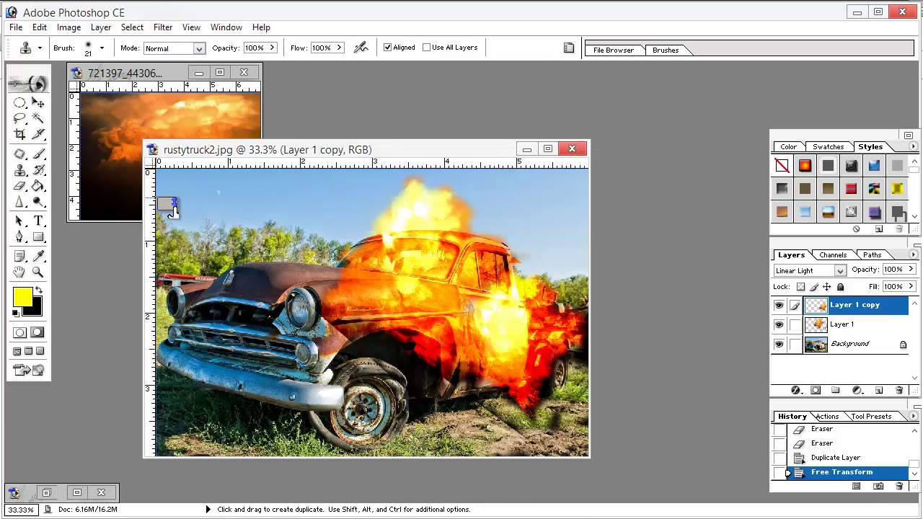
Erase the excess of the duplicated fire layer below and around the truck's rear with the 100 px eraser
{"action": "left_click", "coordinate": [19, 186]}
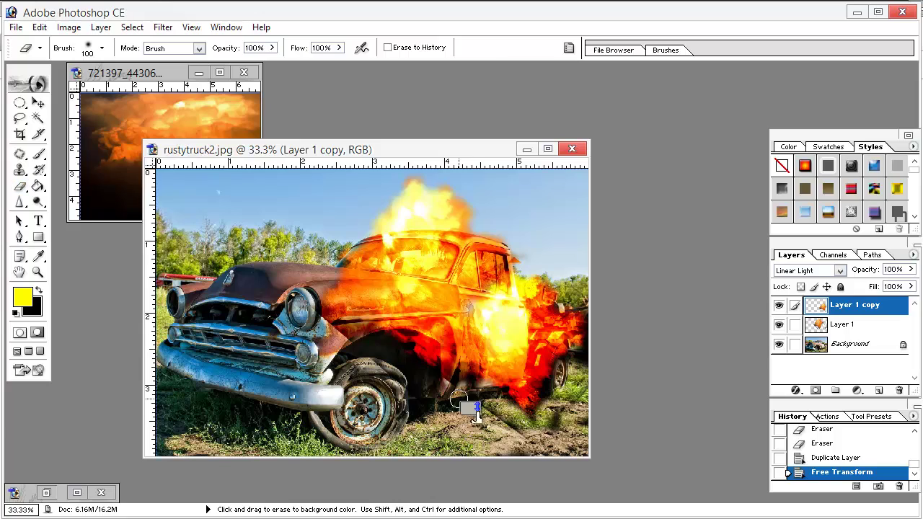
{"action": "mouse_move", "coordinate": [482, 410]}
{"action": "left_mouse_down"}
{"action": "mouse_move", "coordinate": [535, 409]}
{"action": "mouse_move", "coordinate": [573, 416]}
{"action": "mouse_move", "coordinate": [605, 398]}
{"action": "mouse_move", "coordinate": [617, 366]}
{"action": "mouse_move", "coordinate": [600, 388]}
{"action": "left_mouse_up"}
{"action": "mouse_move", "coordinate": [505, 425]}
{"action": "left_mouse_down"}
{"action": "mouse_move", "coordinate": [453, 411]}
{"action": "mouse_move", "coordinate": [432, 361]}
{"action": "mouse_move", "coordinate": [429, 386]}
{"action": "left_mouse_up"}
Finish erasing the fire copy's excess and trace a closed Magnetic Lasso selection around the whole truck and its flames
{"action": "mouse_move", "coordinate": [596, 478]}
{"action": "left_mouse_down"}
{"action": "mouse_move", "coordinate": [625, 360]}
{"action": "mouse_move", "coordinate": [519, 156]}
{"action": "mouse_move", "coordinate": [537, 156]}
{"action": "mouse_move", "coordinate": [452, 209]}
{"action": "mouse_move", "coordinate": [337, 252]}
{"action": "mouse_move", "coordinate": [515, 191]}
{"action": "mouse_move", "coordinate": [324, 144]}
{"action": "mouse_move", "coordinate": [109, 473]}
{"action": "mouse_move", "coordinate": [69, 497]}
{"action": "mouse_move", "coordinate": [609, 196]}
{"action": "mouse_move", "coordinate": [293, 249]}
{"action": "mouse_move", "coordinate": [237, 165]}
{"action": "mouse_move", "coordinate": [344, 204]}
{"action": "mouse_move", "coordinate": [306, 187]}
{"action": "mouse_move", "coordinate": [78, 153]}
{"action": "mouse_move", "coordinate": [29, 108]}
{"action": "mouse_move", "coordinate": [34, 207]}
{"action": "left_mouse_up"}
{"action": "mouse_move", "coordinate": [20, 117]}
{"action": "left_mouse_down"}
{"action": "mouse_move", "coordinate": [72, 139]}
{"action": "mouse_move", "coordinate": [87, 162]}
{"action": "mouse_move", "coordinate": [87, 148]}
{"action": "left_mouse_up"}
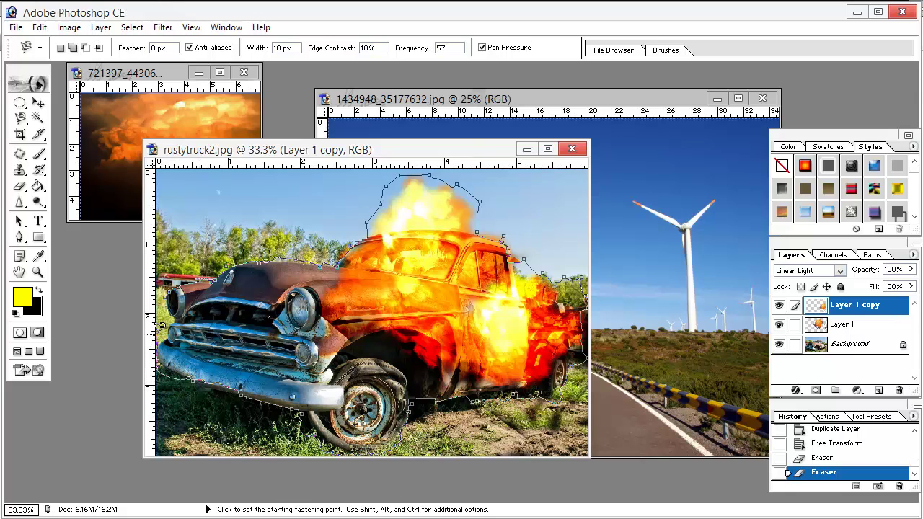
{"action": "left_click", "coordinate": [167, 292]}
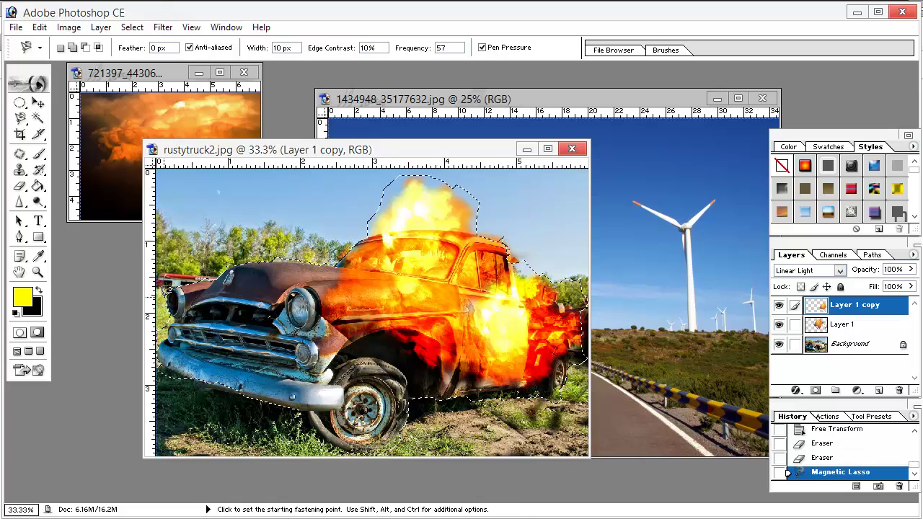
{"action": "left_click", "coordinate": [44, 104]}
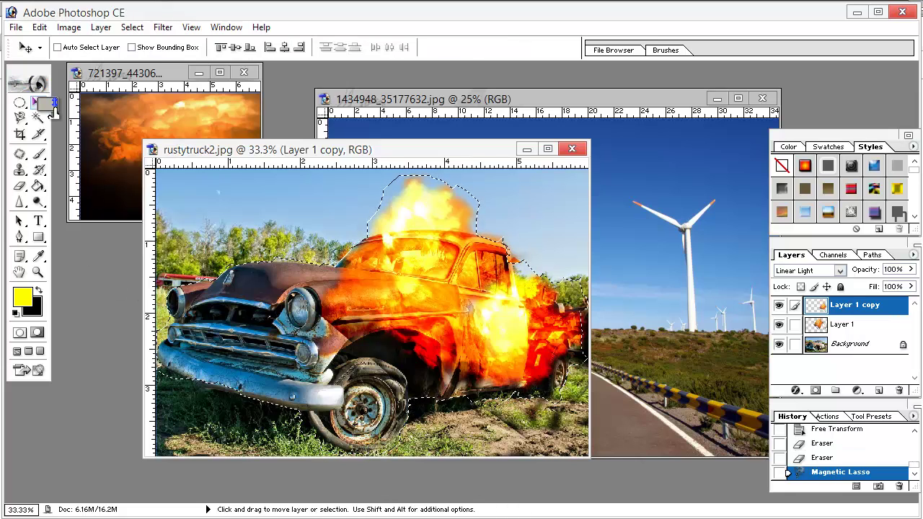
{"action": "left_click_drag", "start_coordinate": [495, 317], "coordinate": [281, 317]}
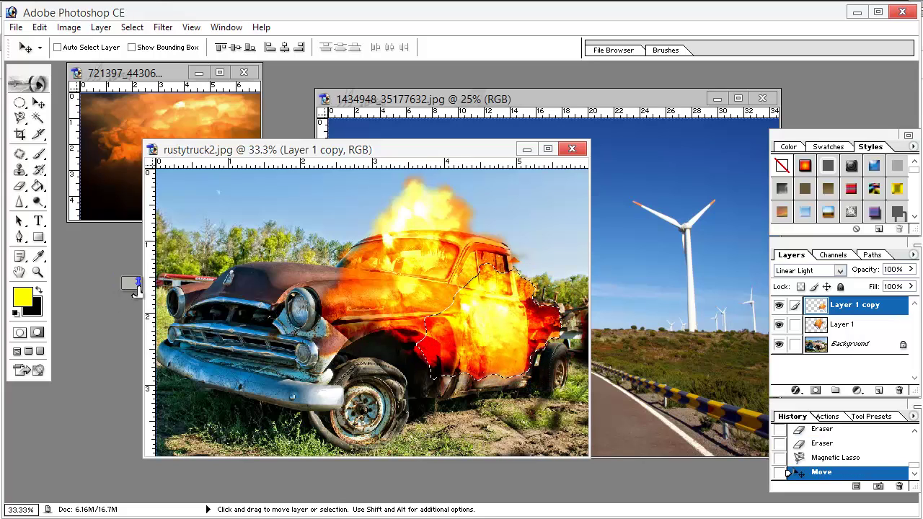
{"action": "left_click", "coordinate": [834, 461]}
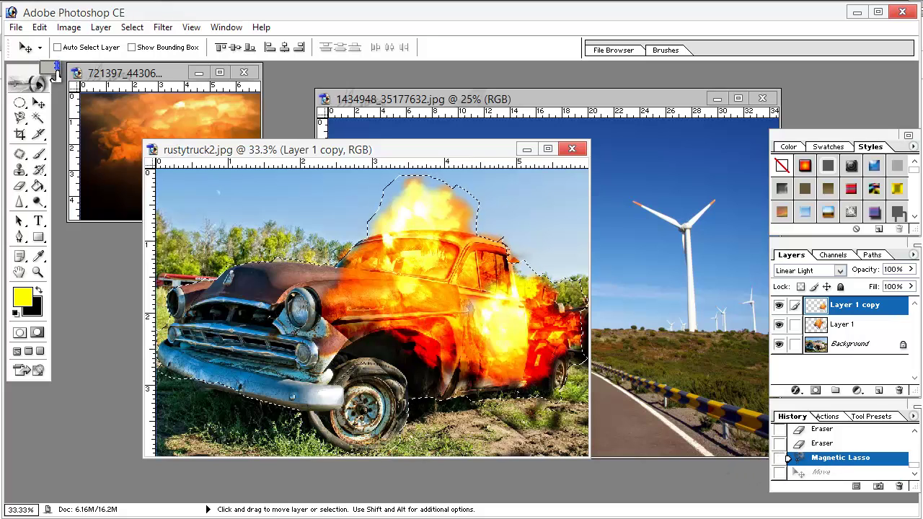
Flatten the truck image and move the selected burning truck onto the road in 1434948_35177632.jpg
{"action": "left_click", "coordinate": [101, 27]}
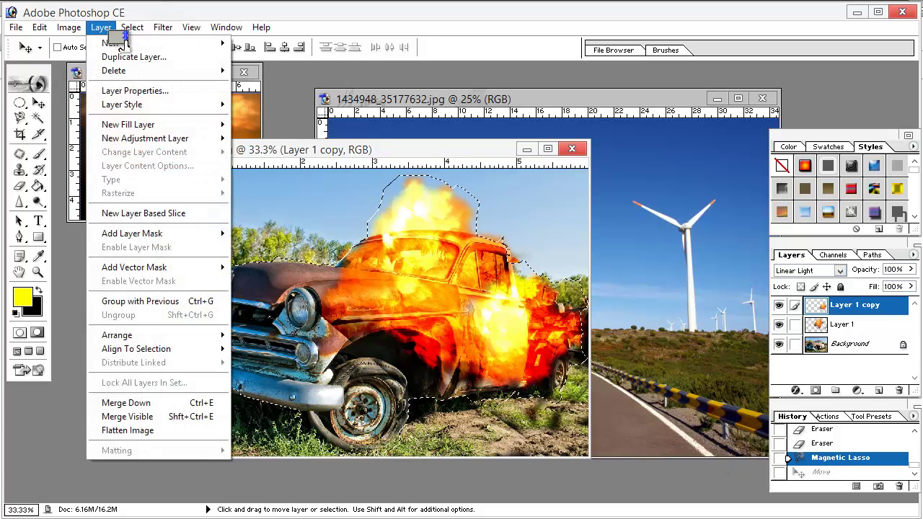
{"action": "left_click", "coordinate": [140, 433]}
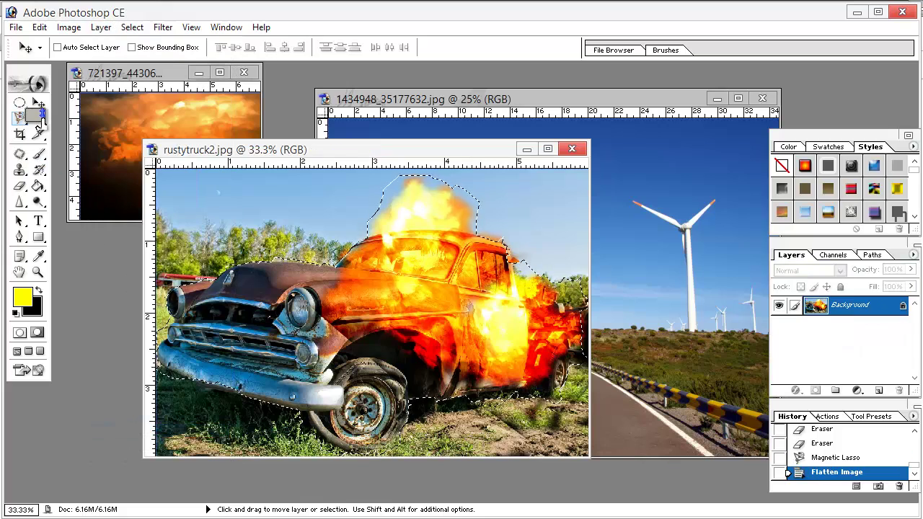
{"action": "mouse_move", "coordinate": [280, 335]}
{"action": "left_mouse_down"}
{"action": "mouse_move", "coordinate": [606, 346]}
{"action": "mouse_move", "coordinate": [591, 372]}
{"action": "mouse_move", "coordinate": [511, 399]}
{"action": "left_mouse_up"}
Minimize the truck and cloud image windows and reposition the road photo's window in the workspace
{"action": "left_click", "coordinate": [242, 163]}
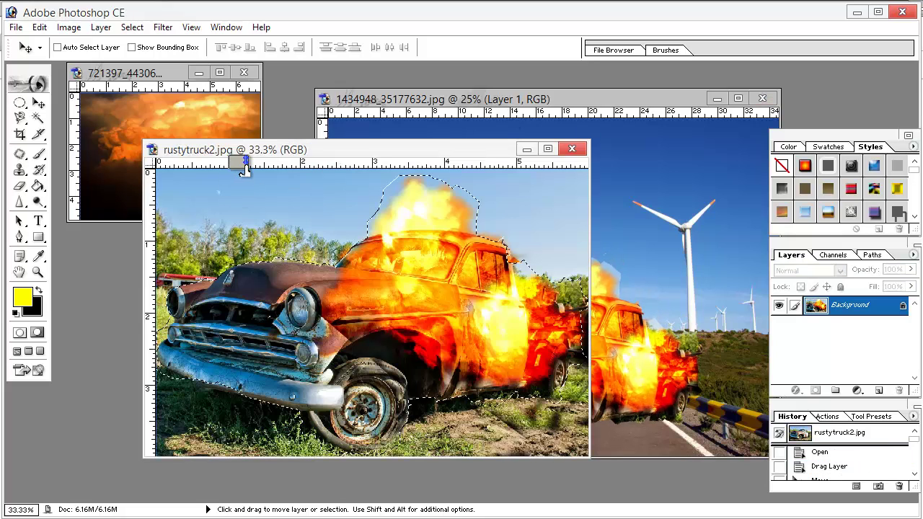
{"action": "left_click", "coordinate": [532, 151]}
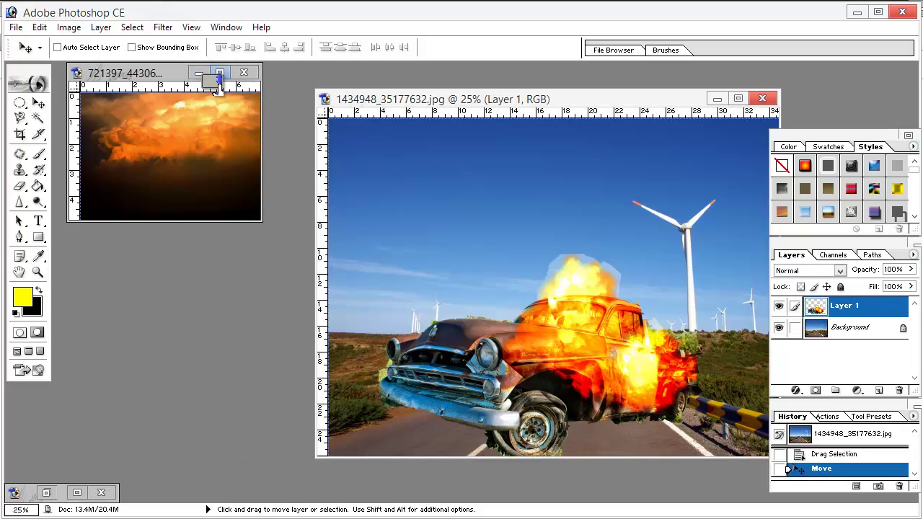
{"action": "left_click", "coordinate": [220, 73]}
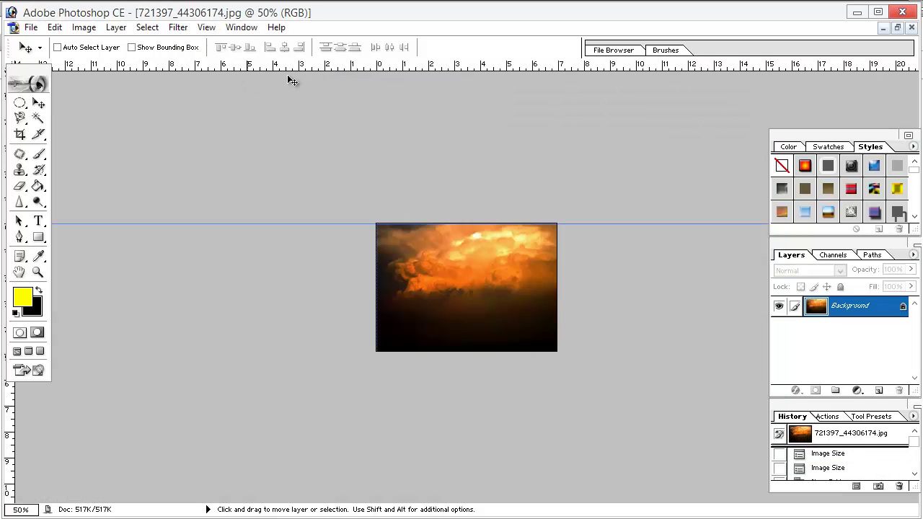
{"action": "left_click", "coordinate": [898, 28]}
{"action": "left_click", "coordinate": [577, 101]}
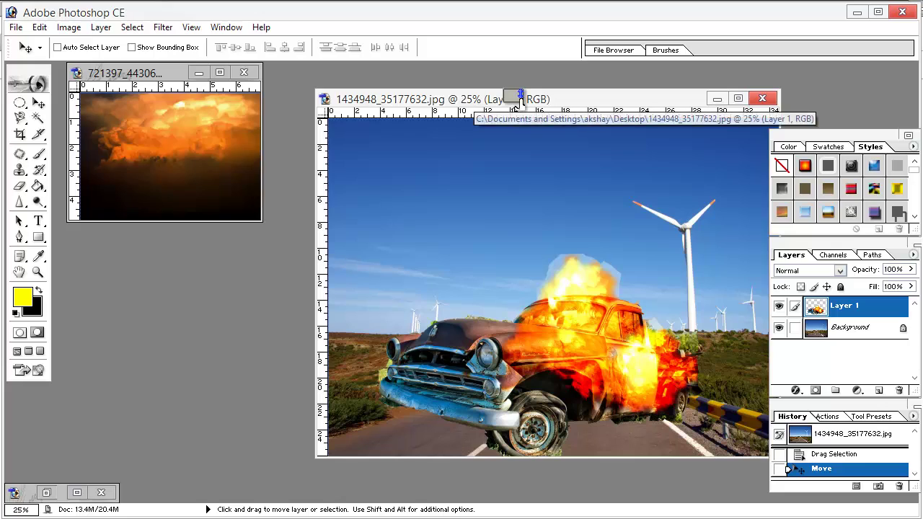
{"action": "left_click_drag", "start_coordinate": [518, 101], "coordinate": [436, 100]}
{"action": "left_click", "coordinate": [198, 72]}
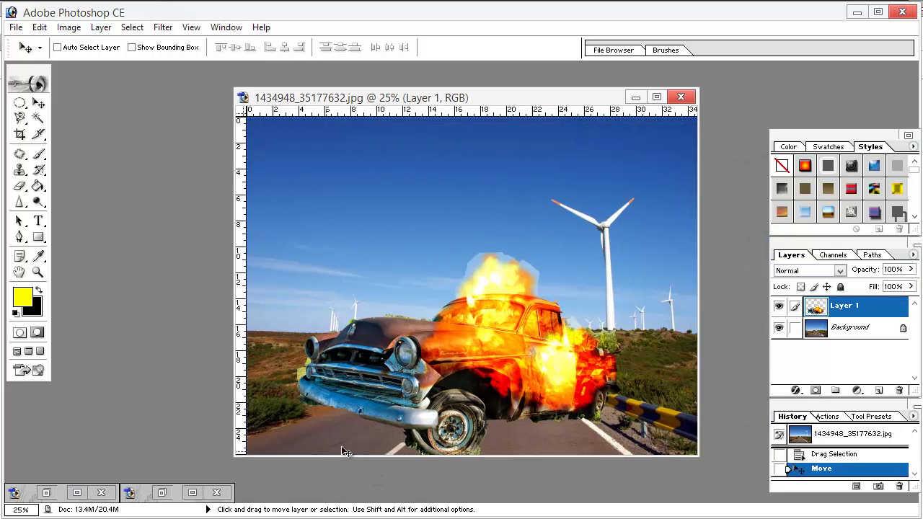
Erase the leftover sky, grass and ground around the pasted truck's flames, hood, bumper and wheels with the soft 100 px brush
{"action": "left_click", "coordinate": [21, 187]}
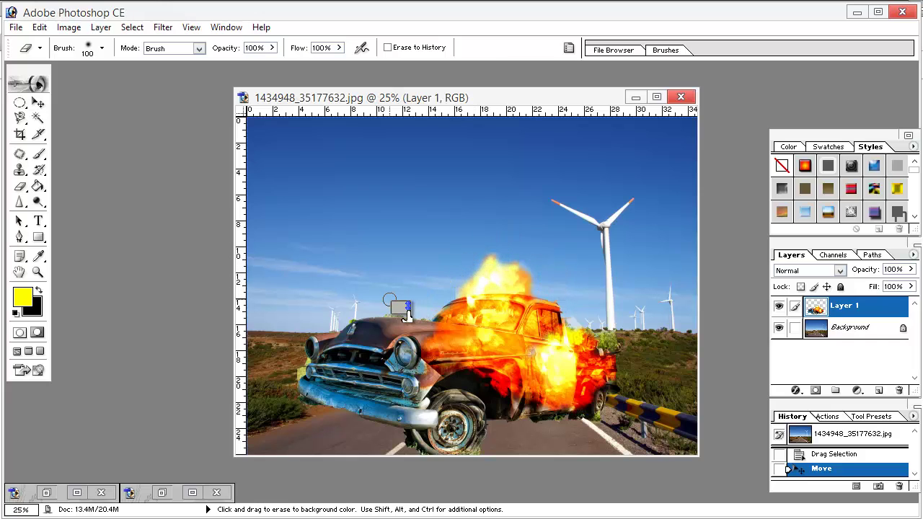
{"action": "left_click_drag", "start_coordinate": [375, 312], "coordinate": [310, 223]}
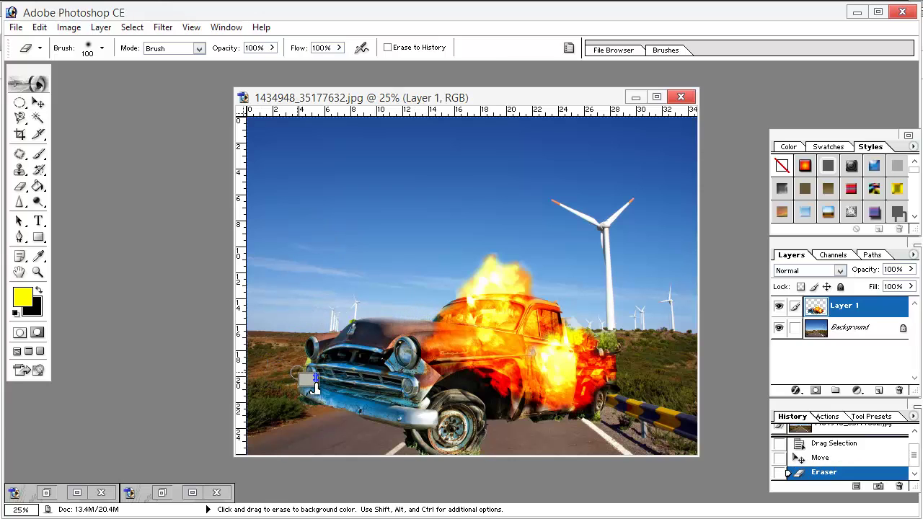
{"action": "mouse_move", "coordinate": [304, 363]}
{"action": "left_mouse_down"}
{"action": "mouse_move", "coordinate": [269, 379]}
{"action": "mouse_move", "coordinate": [279, 426]}
{"action": "left_mouse_up"}
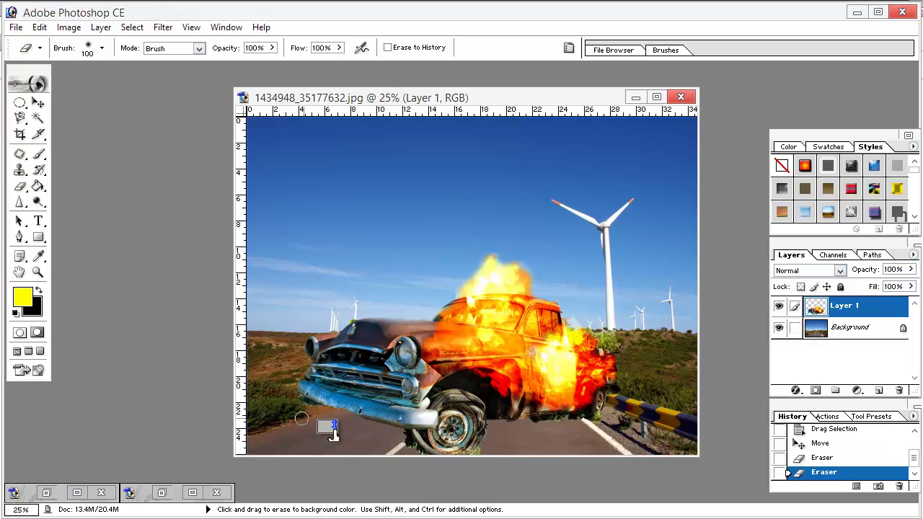
{"action": "left_click_drag", "start_coordinate": [403, 439], "coordinate": [411, 460]}
{"action": "left_click_drag", "start_coordinate": [480, 455], "coordinate": [482, 456]}
{"action": "mouse_move", "coordinate": [538, 424]}
{"action": "left_mouse_down"}
{"action": "mouse_move", "coordinate": [571, 421]}
{"action": "mouse_move", "coordinate": [618, 457]}
{"action": "mouse_move", "coordinate": [655, 377]}
{"action": "mouse_move", "coordinate": [621, 316]}
{"action": "mouse_move", "coordinate": [695, 328]}
{"action": "mouse_move", "coordinate": [787, 361]}
{"action": "left_mouse_up"}
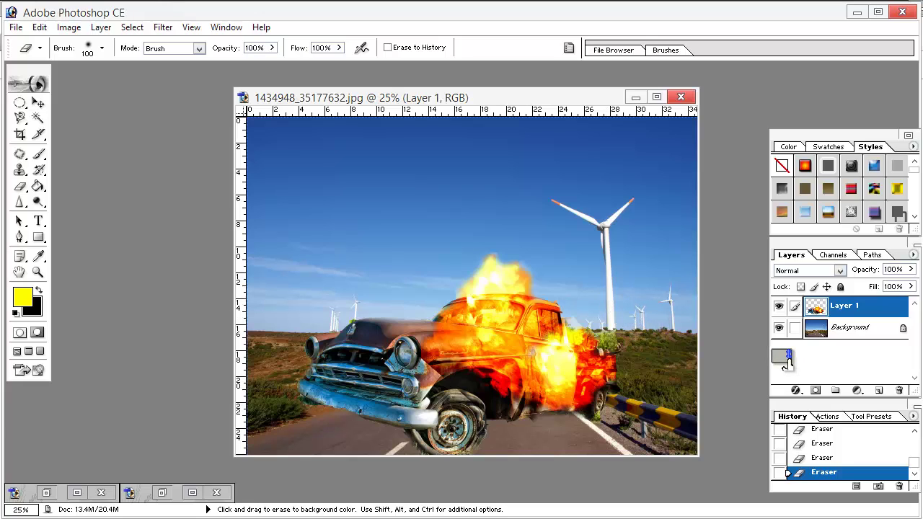
Duplicate the Background layer and shift the copy slightly to the left
{"action": "left_click", "coordinate": [853, 338]}
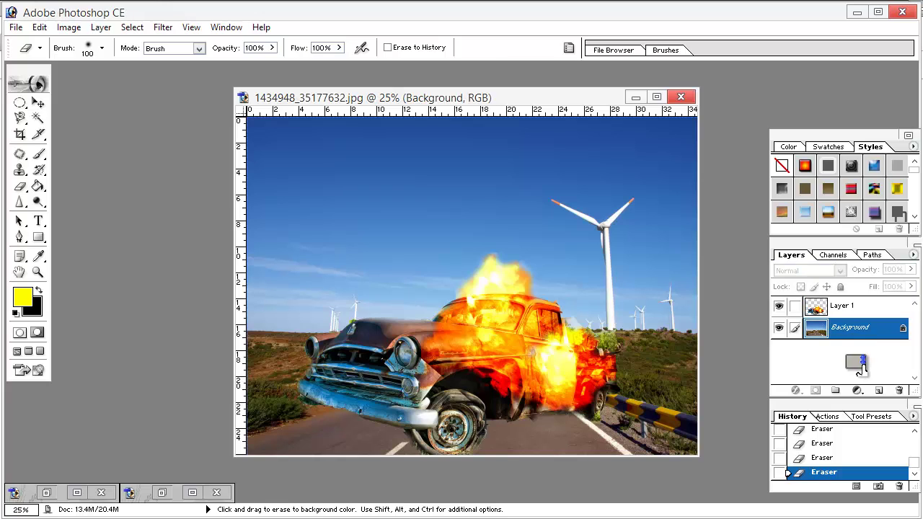
{"action": "left_click_drag", "start_coordinate": [848, 335], "coordinate": [880, 391]}
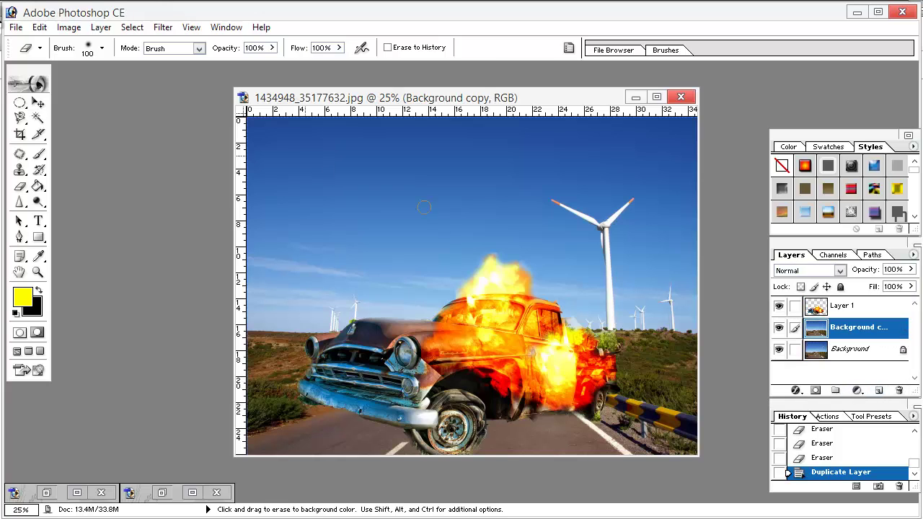
{"action": "left_click", "coordinate": [37, 103]}
{"action": "left_click_drag", "start_coordinate": [448, 234], "coordinate": [427, 233]}
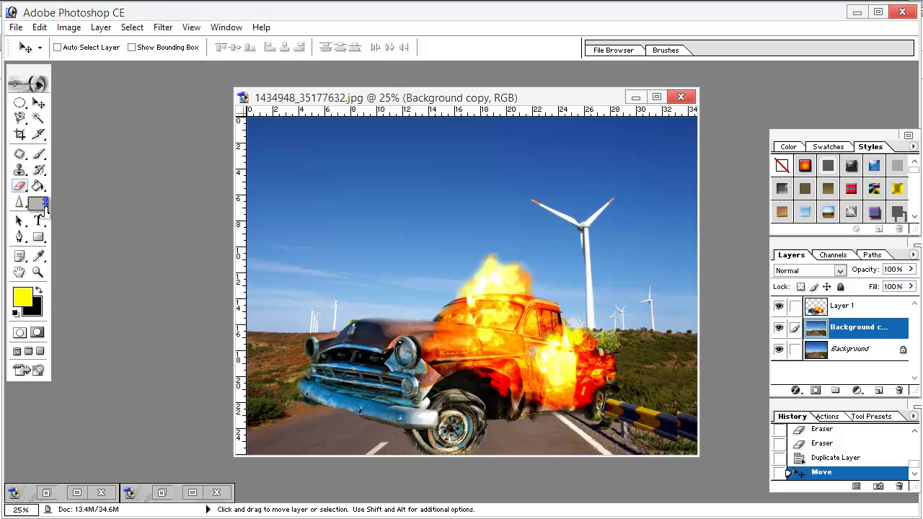
Select the Eraser and give it the 39 px spatter brush
{"action": "left_click", "coordinate": [28, 189]}
{"action": "left_click", "coordinate": [77, 186]}
{"action": "right_click", "coordinate": [401, 244]}
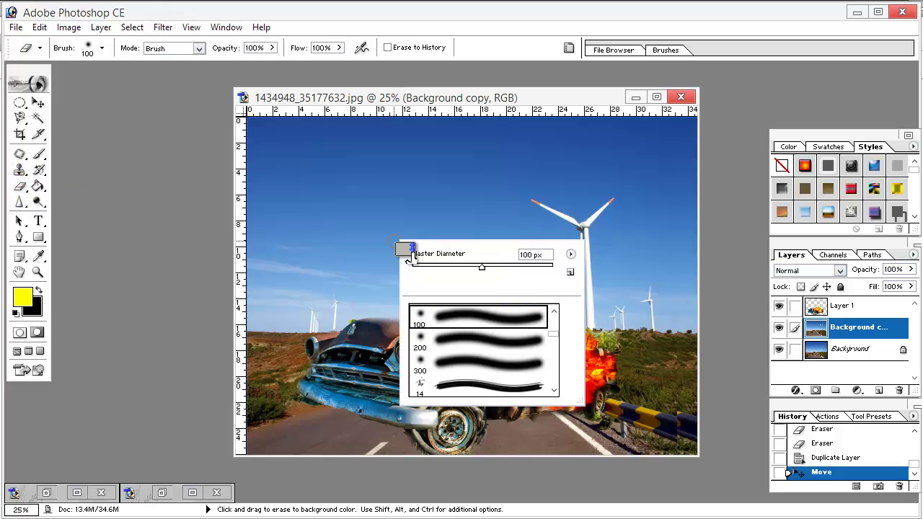
{"action": "scroll", "coordinate": [454, 391], "scroll_direction": "down", "scroll_amount": 3}
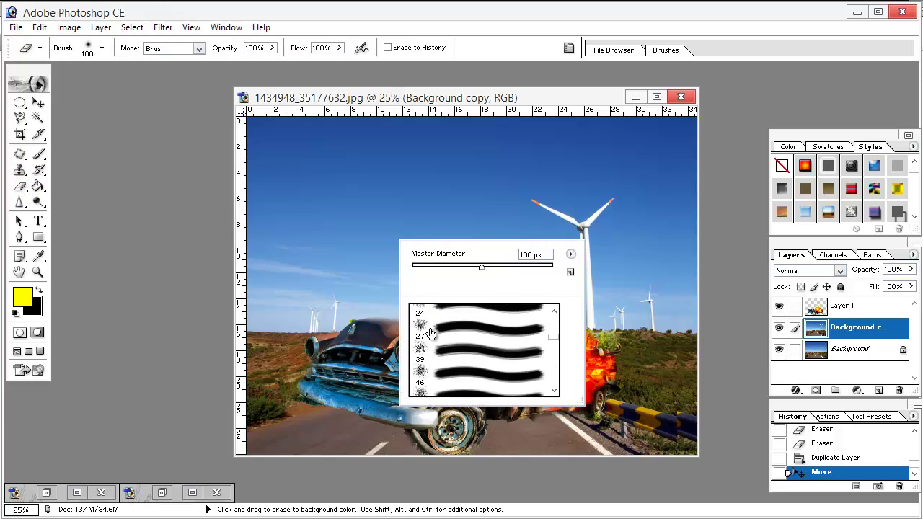
{"action": "double_click", "coordinate": [429, 331]}
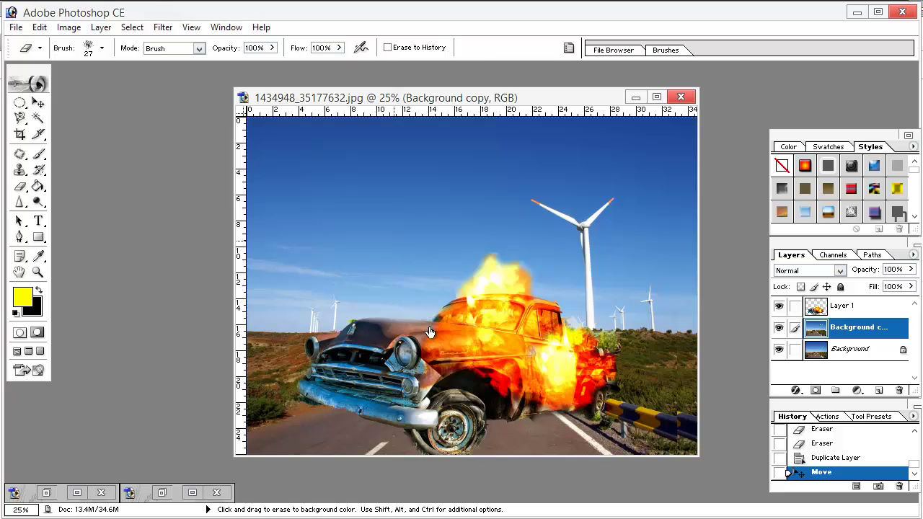
{"action": "right_click", "coordinate": [416, 227]}
{"action": "left_click", "coordinate": [468, 265]}
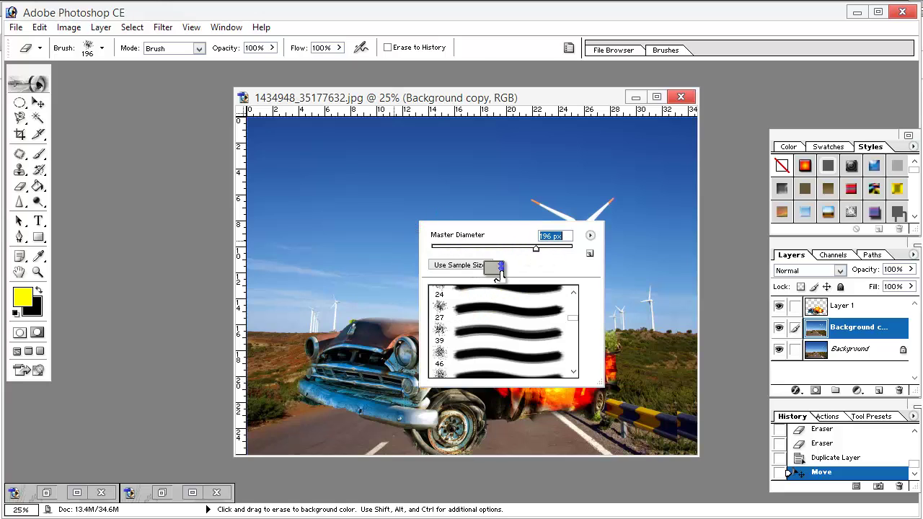
{"action": "left_click", "coordinate": [454, 336]}
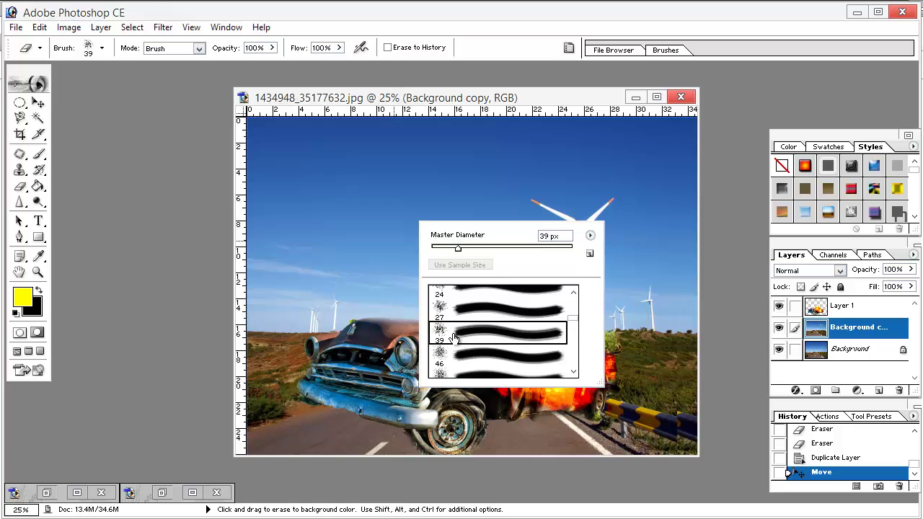
{"action": "left_click", "coordinate": [454, 336]}
{"action": "right_click", "coordinate": [470, 274]}
{"action": "left_click_drag", "start_coordinate": [513, 297], "coordinate": [606, 312]}
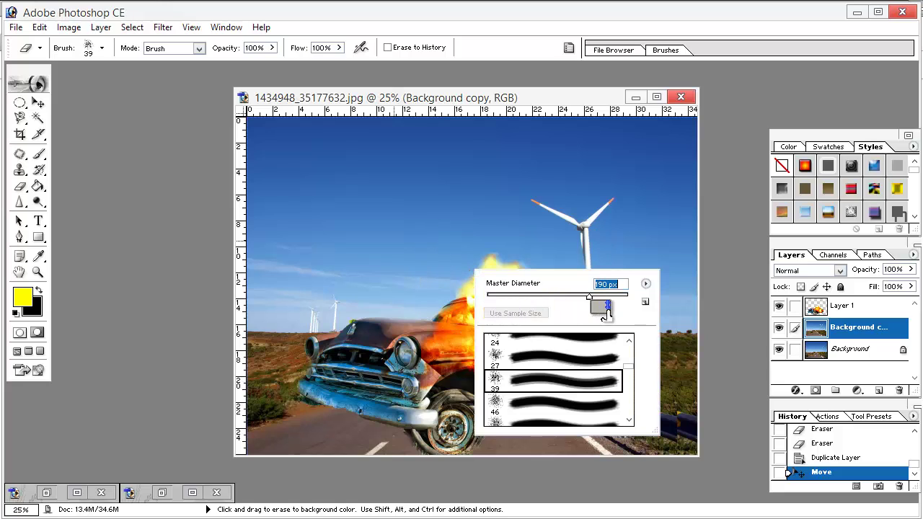
{"action": "left_click", "coordinate": [517, 384]}
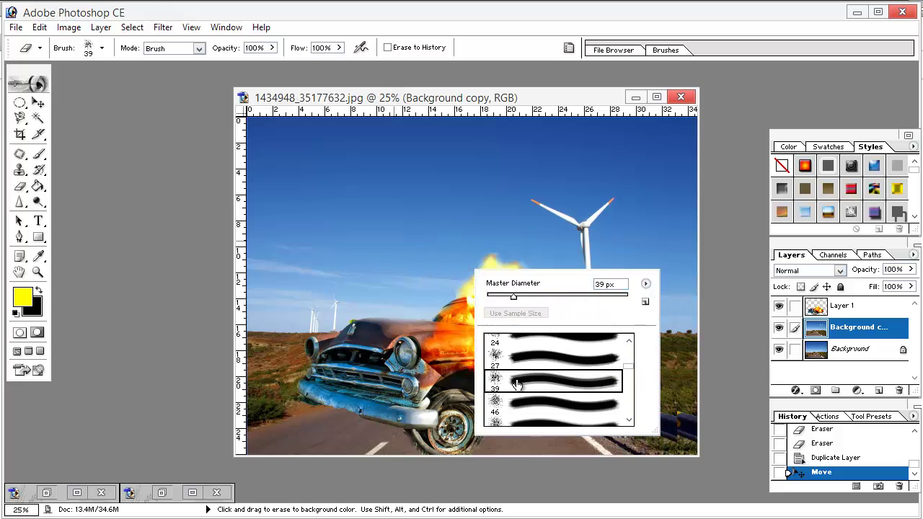
{"action": "left_click", "coordinate": [516, 385]}
Enlarge the Eraser's spatter brush to 182 px and erase patches of the guardrail and road edge on Background copy
{"action": "right_click", "coordinate": [494, 354]}
{"action": "left_click", "coordinate": [606, 380]}
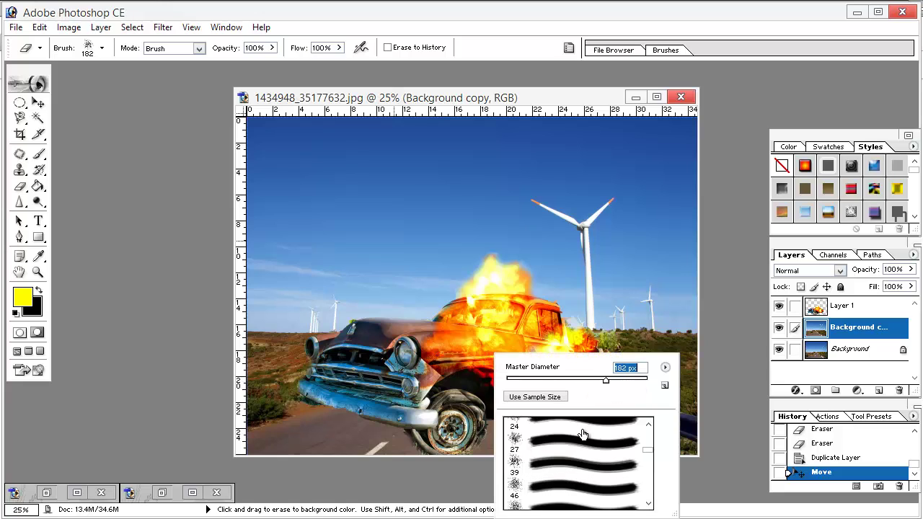
{"action": "left_click", "coordinate": [149, 316]}
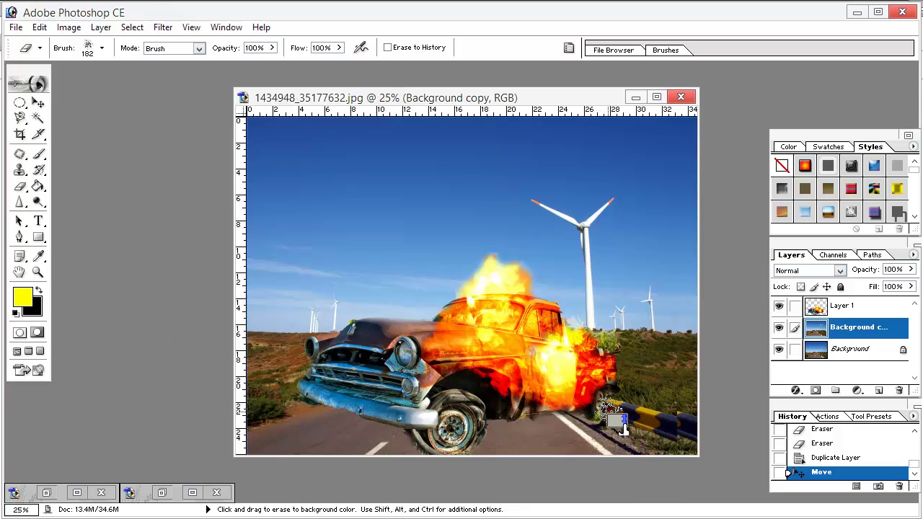
{"action": "mouse_move", "coordinate": [632, 422]}
{"action": "left_mouse_down"}
{"action": "mouse_move", "coordinate": [640, 444]}
{"action": "mouse_move", "coordinate": [668, 427]}
{"action": "mouse_move", "coordinate": [648, 432]}
{"action": "mouse_move", "coordinate": [653, 412]}
{"action": "mouse_move", "coordinate": [721, 412]}
{"action": "mouse_move", "coordinate": [667, 430]}
{"action": "mouse_move", "coordinate": [659, 444]}
{"action": "mouse_move", "coordinate": [671, 456]}
{"action": "mouse_move", "coordinate": [680, 446]}
{"action": "mouse_move", "coordinate": [689, 456]}
{"action": "mouse_move", "coordinate": [706, 426]}
{"action": "left_mouse_up"}
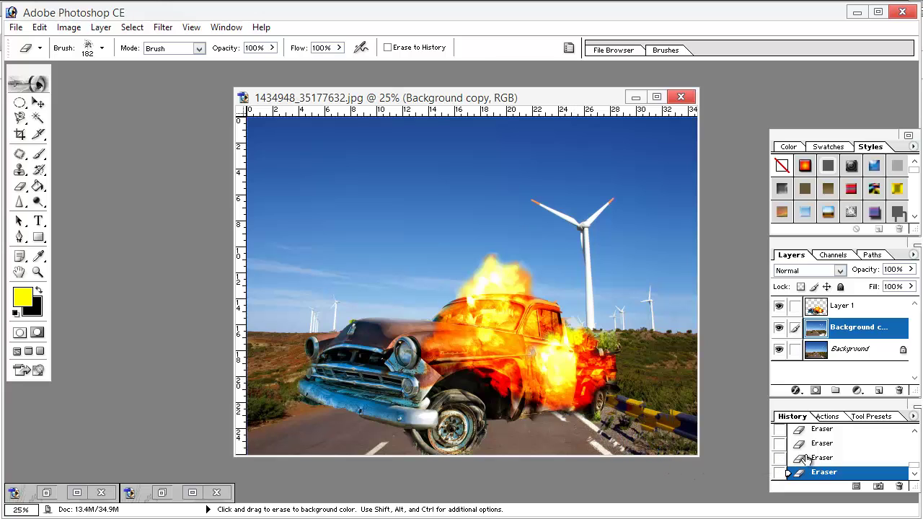
Undo the last eraser stroke and erase the roadside beside the guardrail again on Background copy
{"action": "key", "text": "ctrl+z"}
{"action": "key", "text": "ctrl+z"}
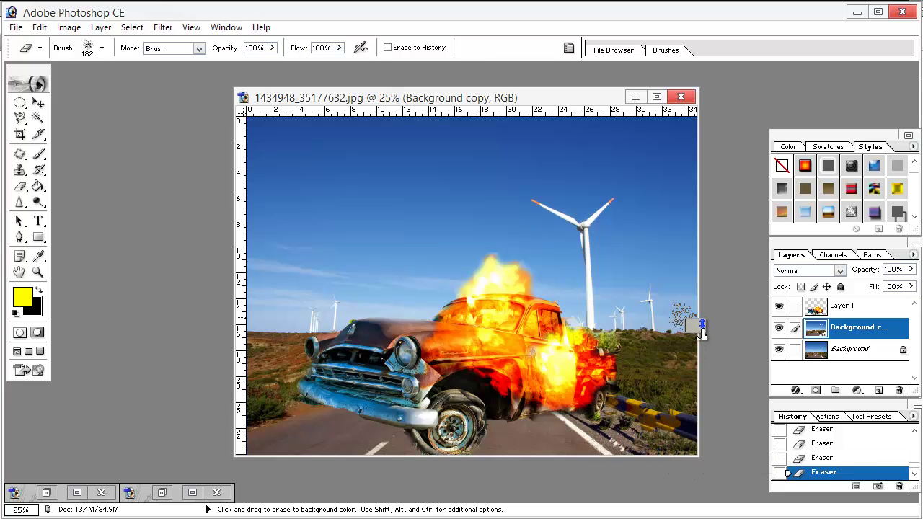
{"action": "left_click", "coordinate": [816, 462]}
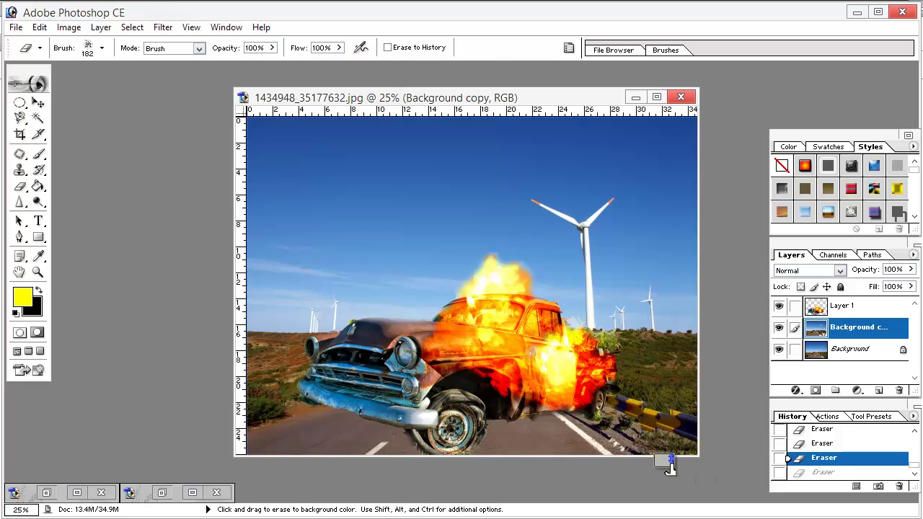
{"action": "left_click", "coordinate": [635, 424]}
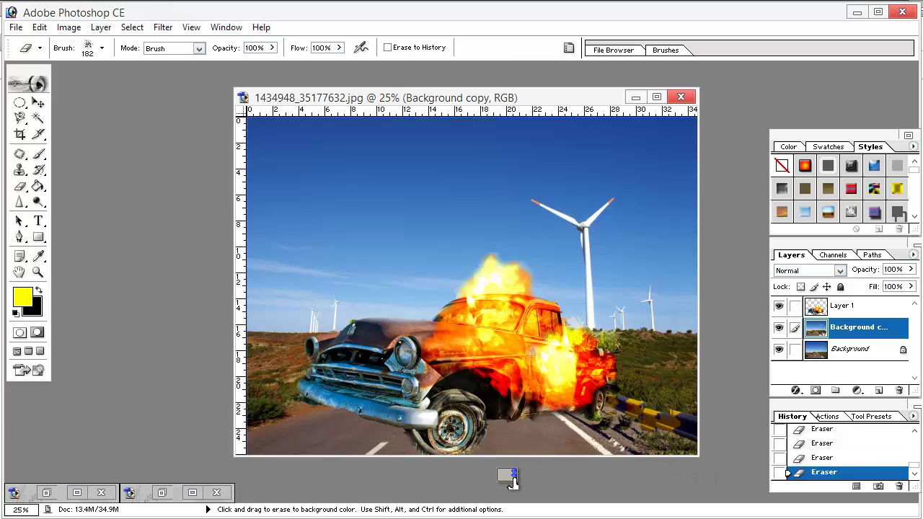
{"action": "left_click_drag", "start_coordinate": [511, 482], "coordinate": [604, 398]}
Add a Brightness/Contrast adjustment layer above Background copy with brightness -6 and contrast +15
{"action": "left_click", "coordinate": [857, 391]}
{"action": "left_click_drag", "start_coordinate": [877, 401], "coordinate": [887, 273]}
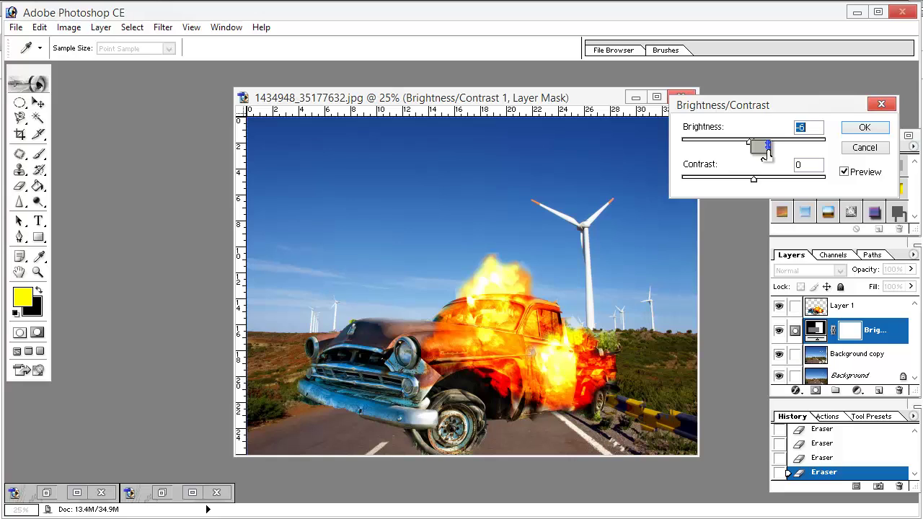
{"action": "left_click_drag", "start_coordinate": [766, 150], "coordinate": [776, 191]}
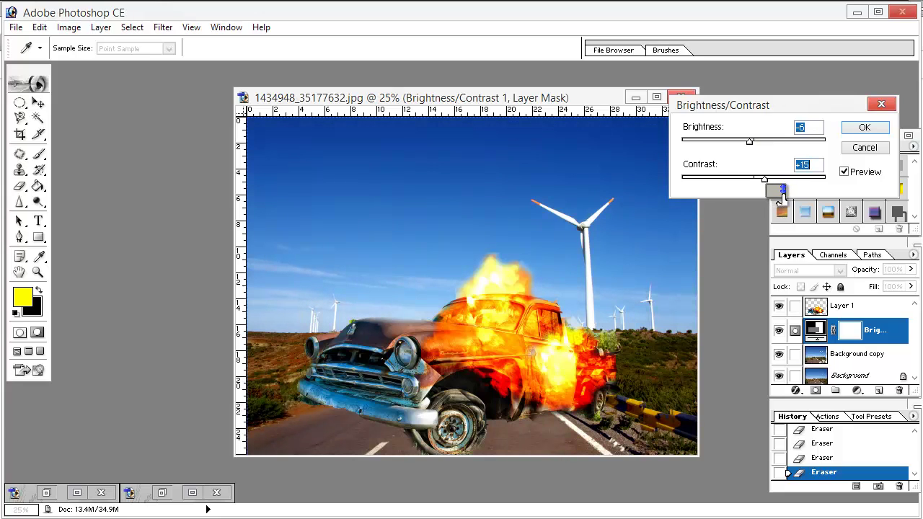
{"action": "left_click", "coordinate": [864, 129]}
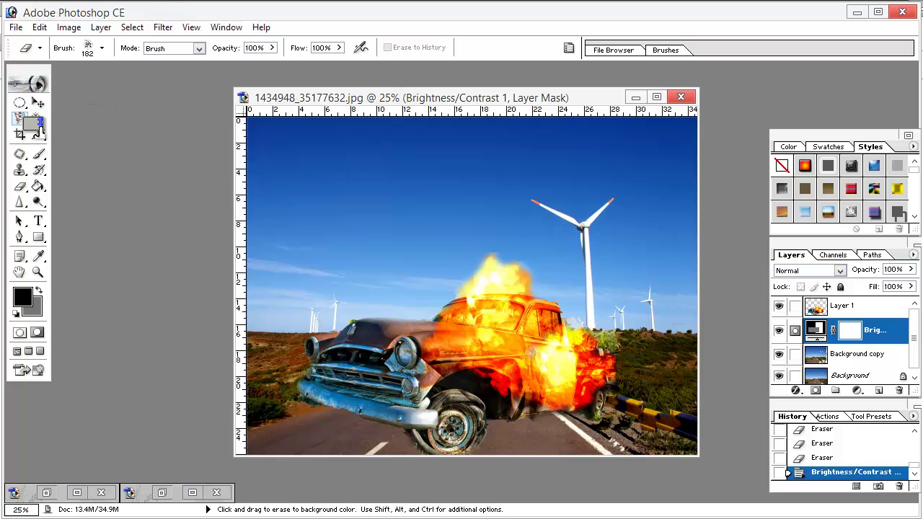
Lasso the ground and road around the truck, apply Motion Blur to that area on Background copy, and deselect
{"action": "left_click_drag", "start_coordinate": [33, 124], "coordinate": [80, 121]}
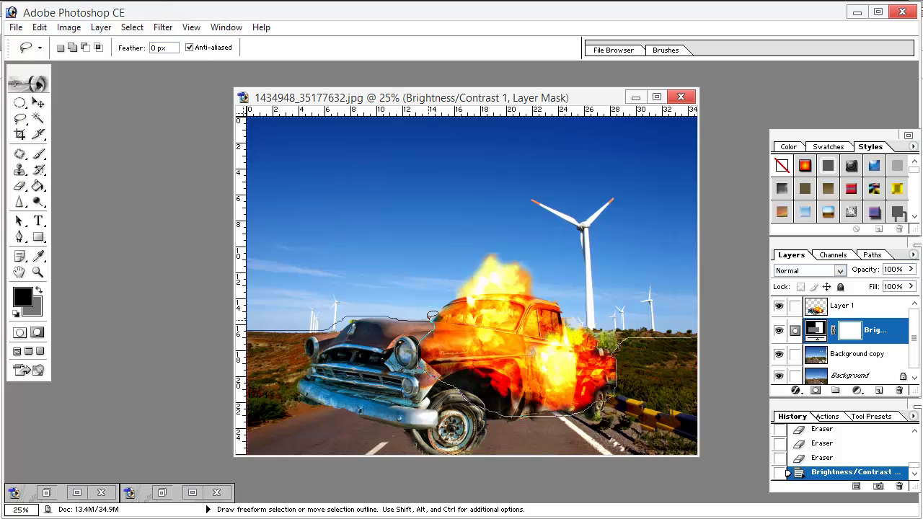
{"action": "left_click_drag", "start_coordinate": [432, 316], "coordinate": [431, 316]}
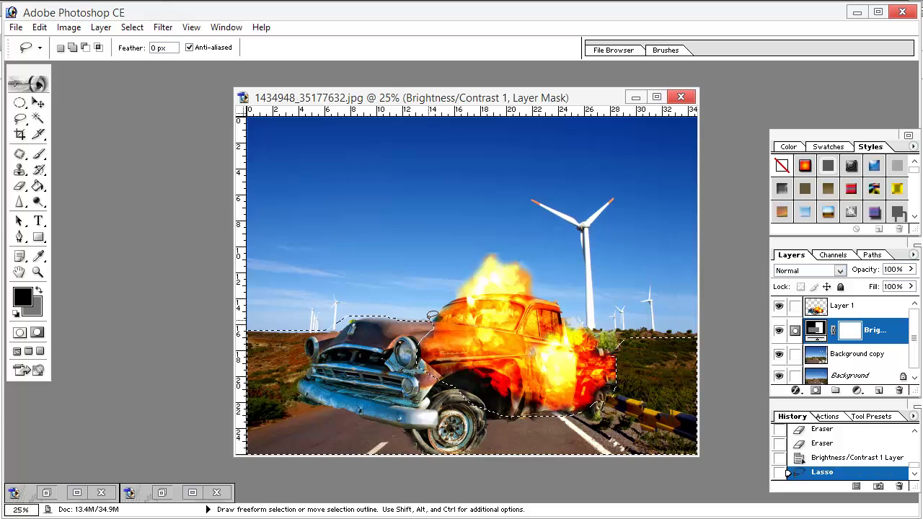
{"action": "left_click", "coordinate": [856, 354]}
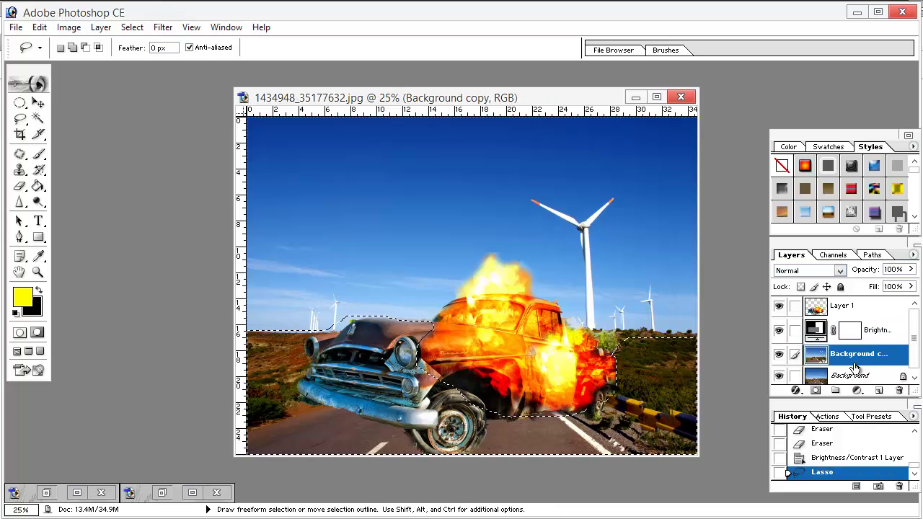
{"action": "left_click", "coordinate": [163, 27]}
{"action": "mouse_move", "coordinate": [216, 124]}
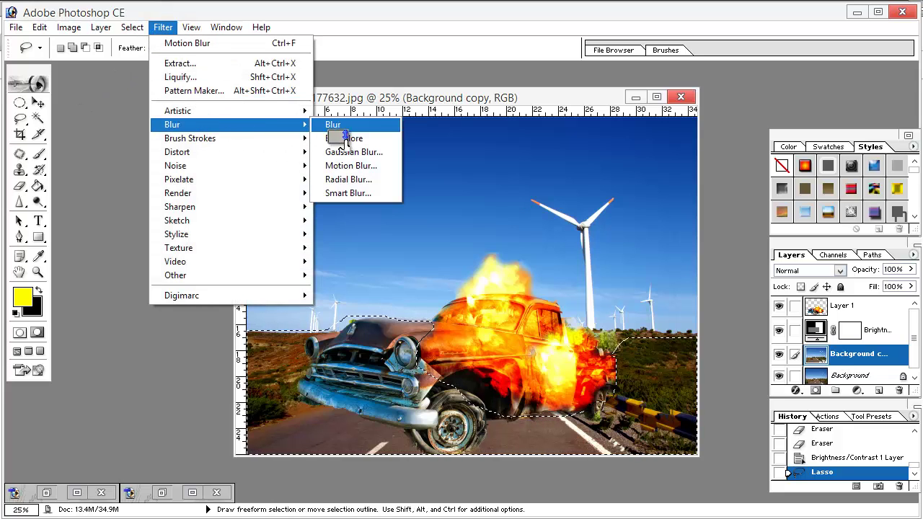
{"action": "left_click", "coordinate": [333, 174]}
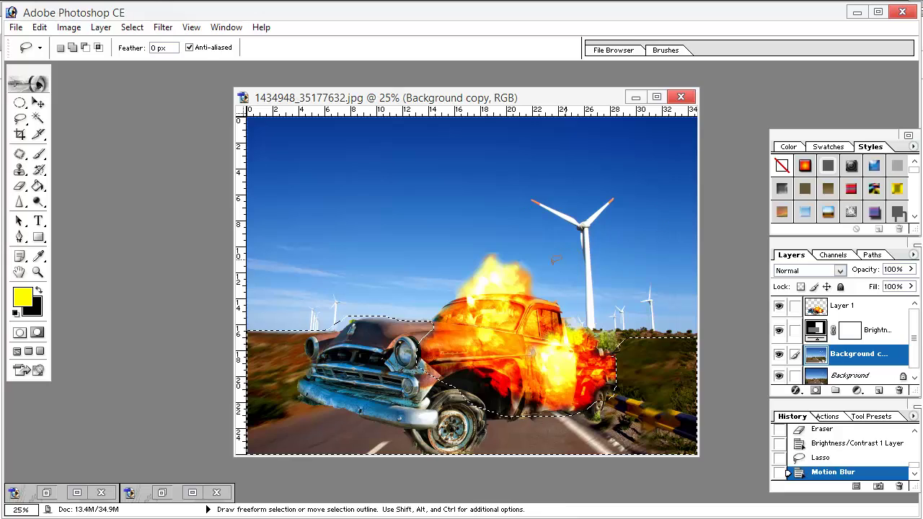
{"action": "key", "text": "ctrl+d"}
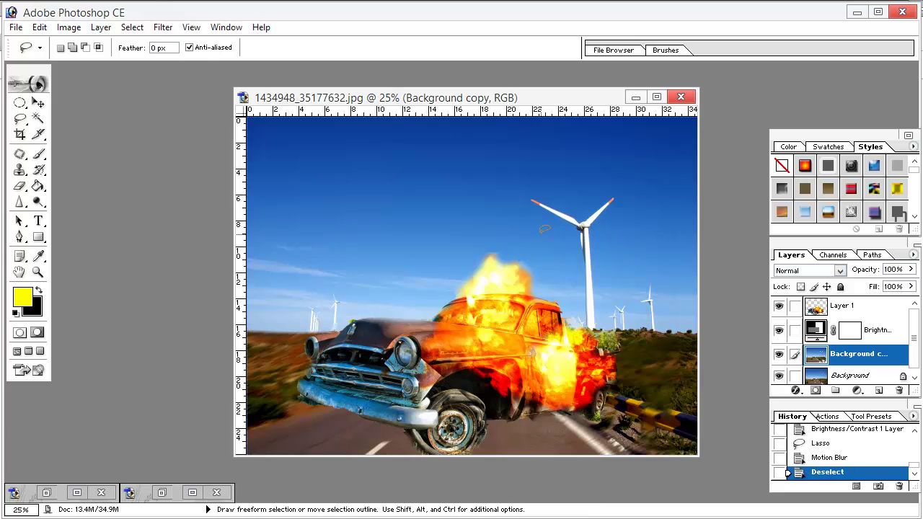
Duplicate Layer 1 and shift the copied burning truck slightly up and to the left
{"action": "left_click", "coordinate": [865, 310]}
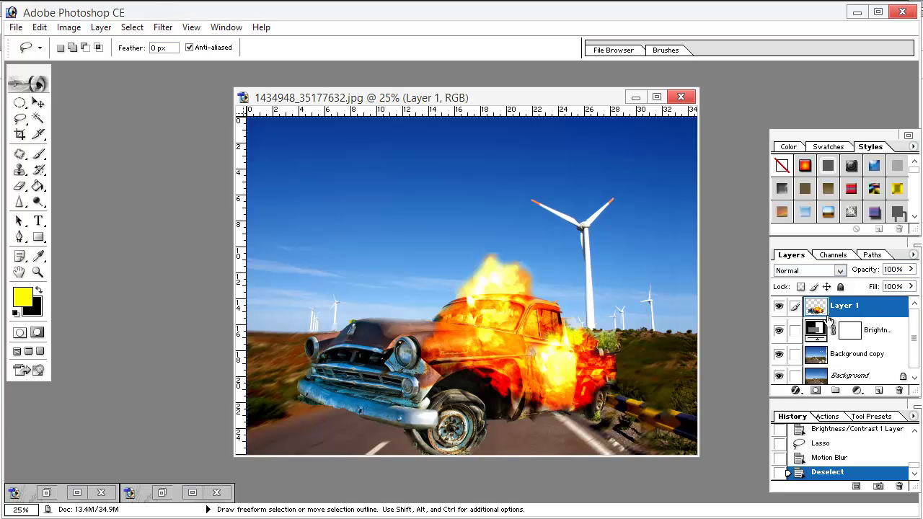
{"action": "left_click_drag", "start_coordinate": [873, 311], "coordinate": [879, 393]}
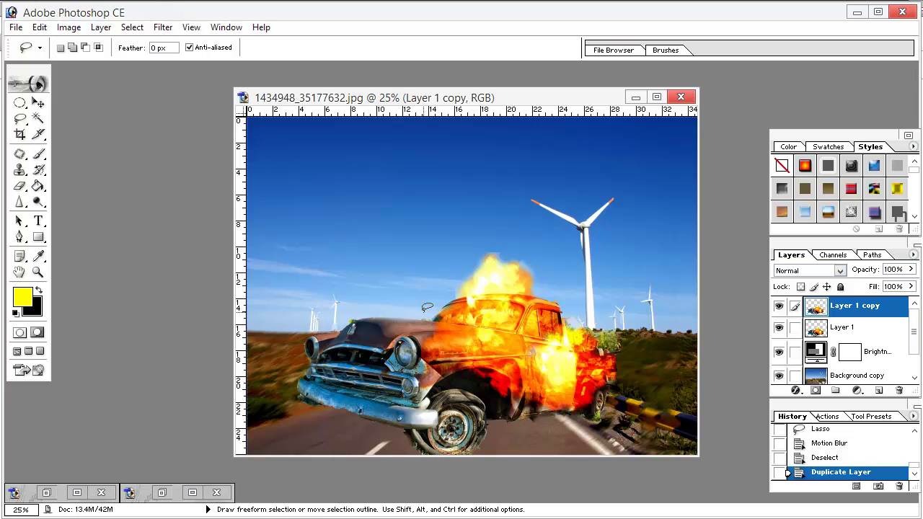
{"action": "left_click_drag", "start_coordinate": [735, 324], "coordinate": [758, 344]}
{"action": "left_click_drag", "start_coordinate": [144, 107], "coordinate": [36, 107]}
{"action": "left_click", "coordinate": [39, 103]}
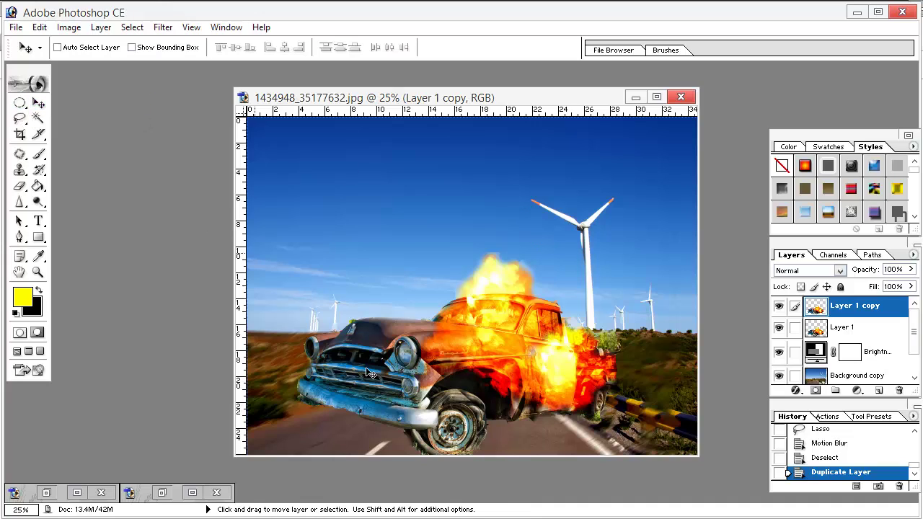
{"action": "left_click_drag", "start_coordinate": [367, 372], "coordinate": [363, 370]}
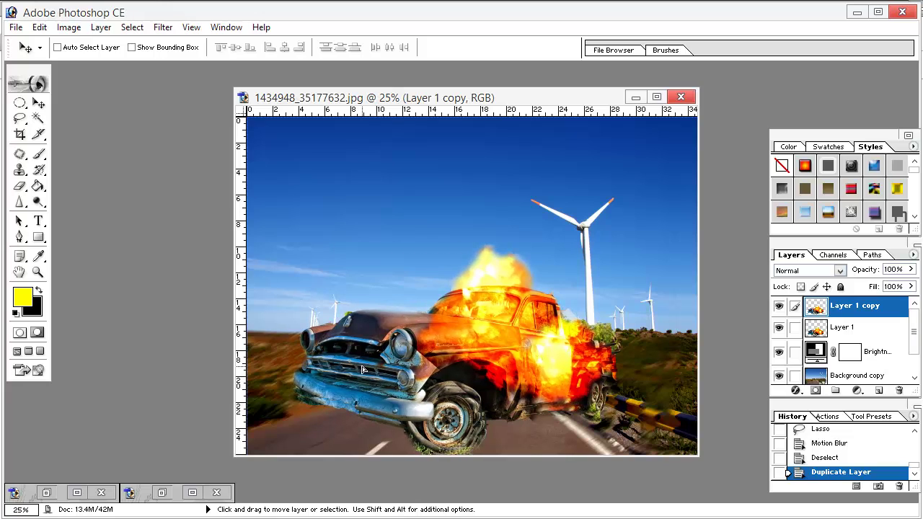
Free-transform Layer 1 copy to 106.0% width and 99.7% height, and merge it down into Layer 1
{"action": "left_click_drag", "start_coordinate": [24, 489], "coordinate": [61, 34]}
{"action": "left_click", "coordinate": [39, 28]}
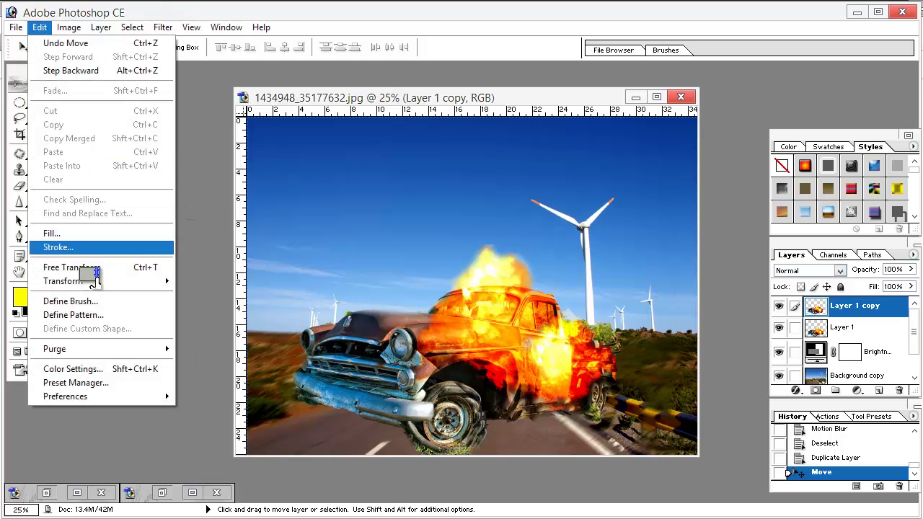
{"action": "left_click", "coordinate": [72, 269]}
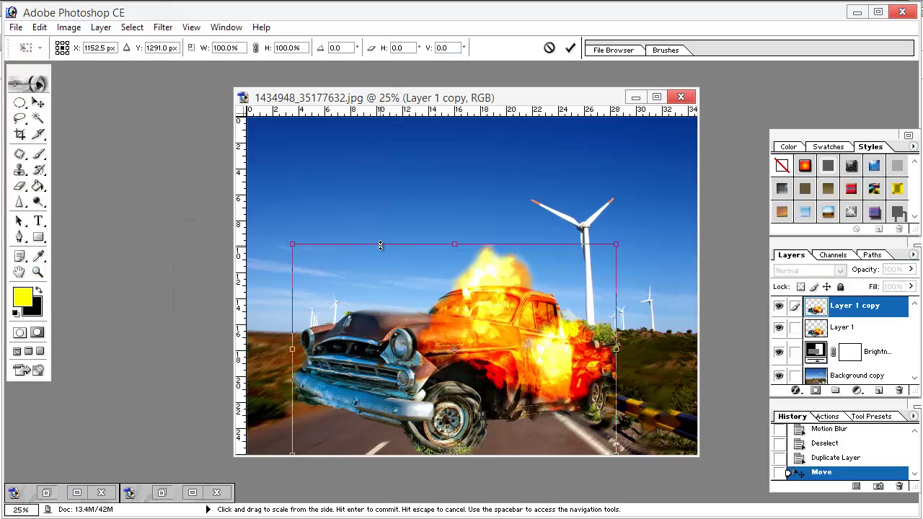
{"action": "left_click_drag", "start_coordinate": [380, 246], "coordinate": [380, 241]}
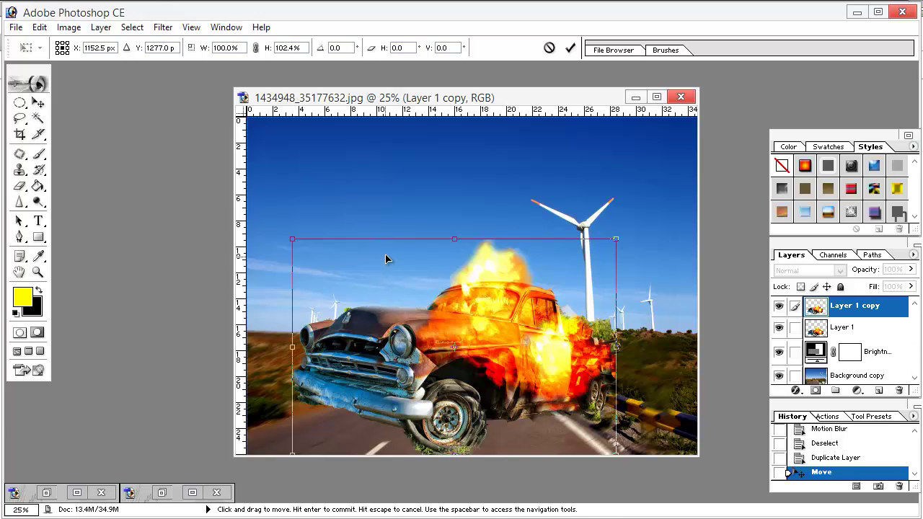
{"action": "left_click_drag", "start_coordinate": [391, 242], "coordinate": [391, 246]}
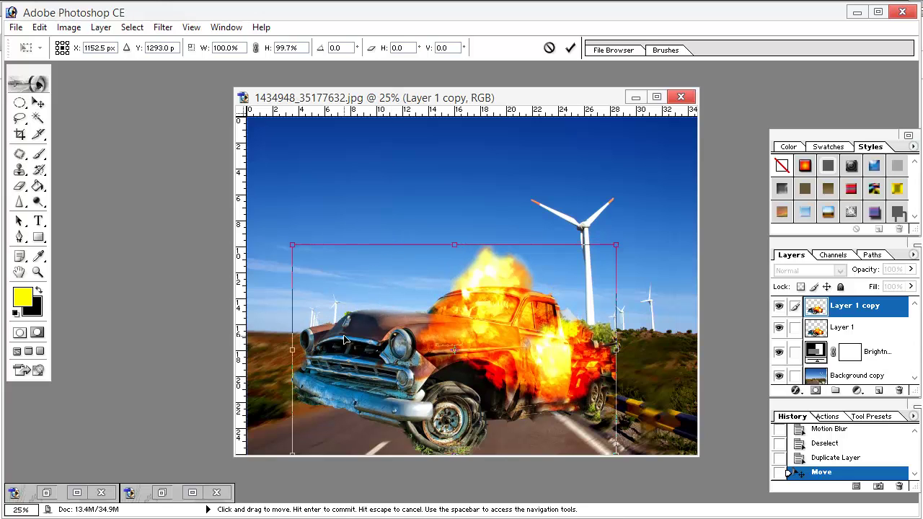
{"action": "left_click_drag", "start_coordinate": [335, 346], "coordinate": [280, 341]}
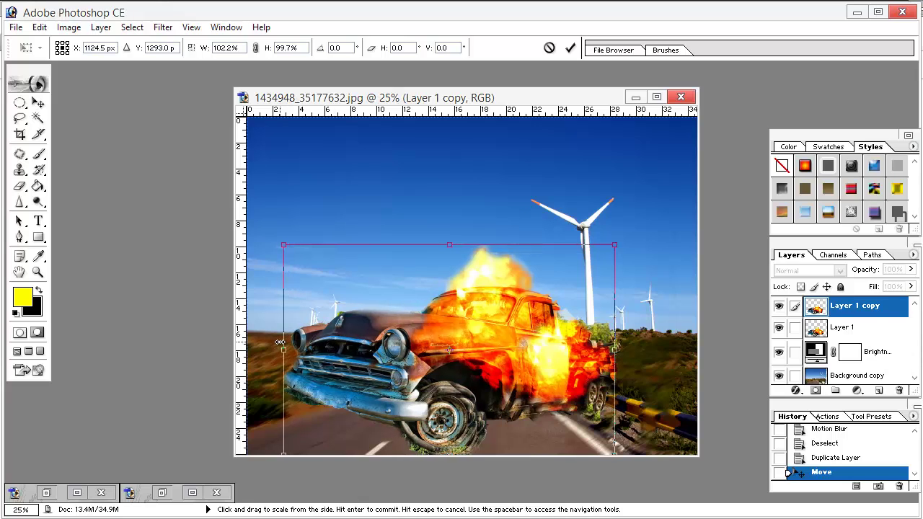
{"action": "left_click_drag", "start_coordinate": [609, 349], "coordinate": [622, 352]}
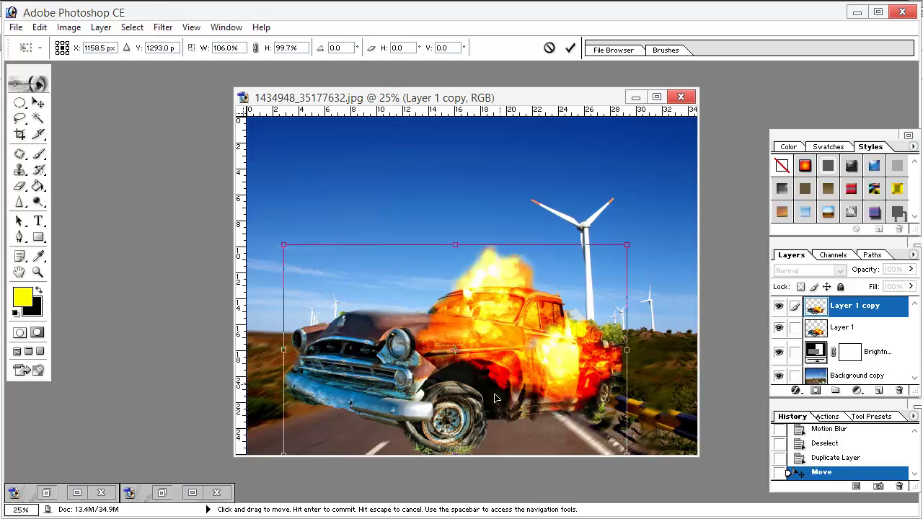
{"action": "left_click", "coordinate": [19, 154]}
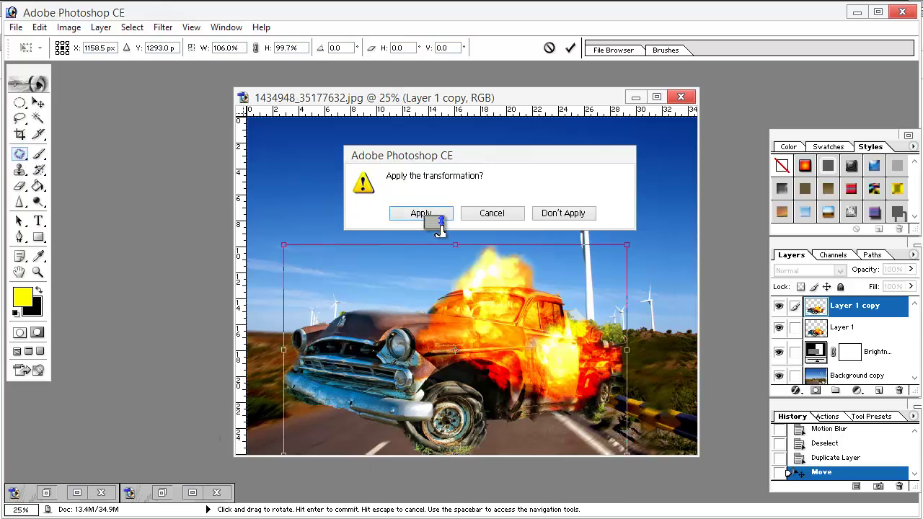
{"action": "left_click", "coordinate": [436, 215]}
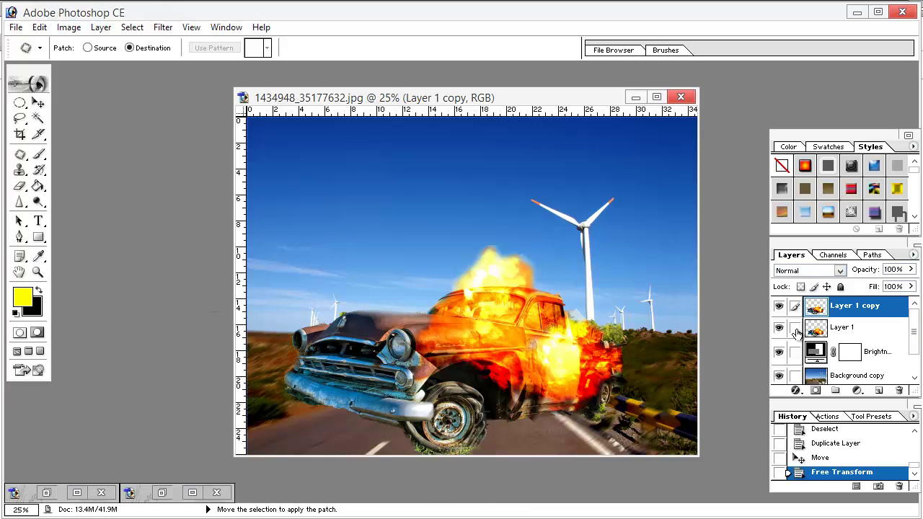
{"action": "left_click_drag", "start_coordinate": [875, 330], "coordinate": [738, 369]}
{"action": "key", "text": "ctrl+e"}
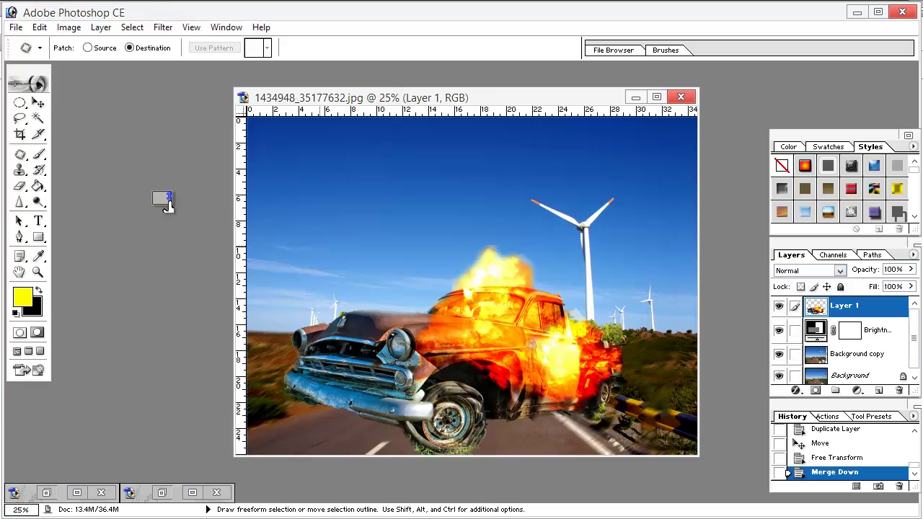
Lasso the truck's unburned front end and front wheel on Layer 1, reapply the last Motion Blur, and deselect
{"action": "left_click", "coordinate": [20, 118]}
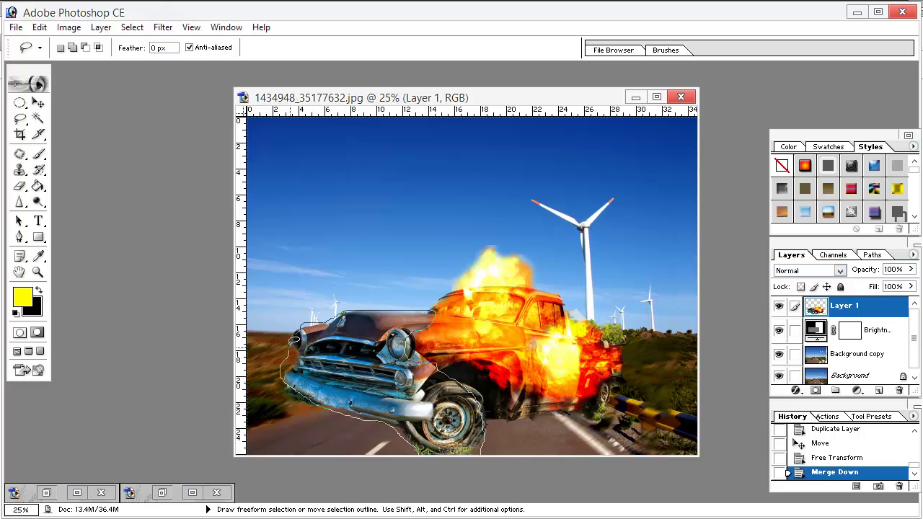
{"action": "left_click_drag", "start_coordinate": [300, 326], "coordinate": [303, 321]}
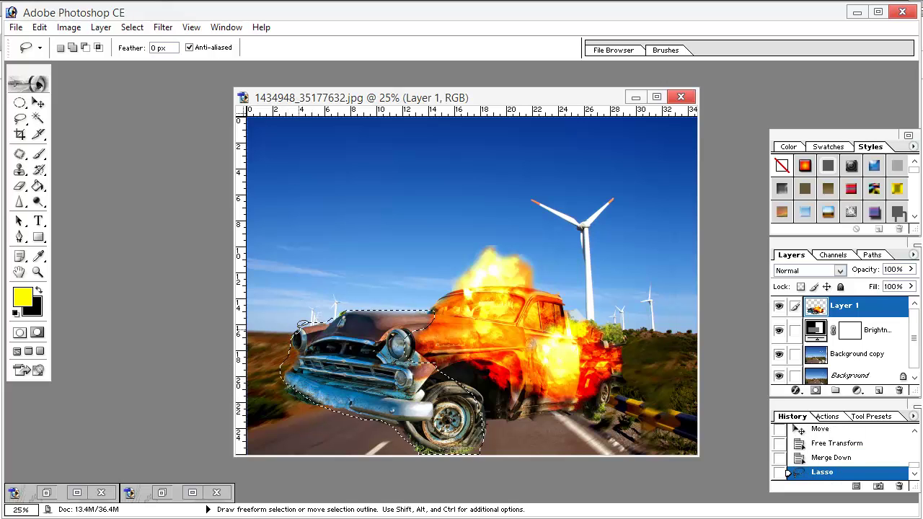
{"action": "left_click", "coordinate": [165, 28]}
{"action": "left_click", "coordinate": [195, 45]}
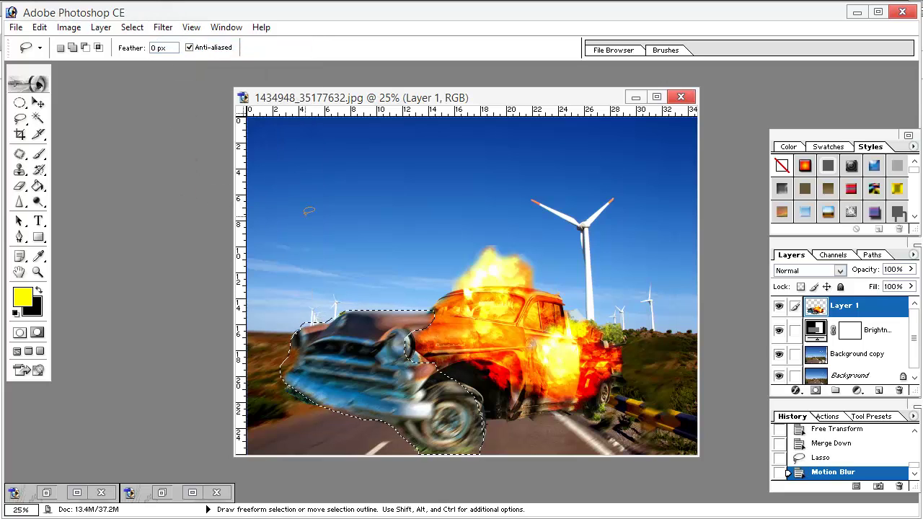
{"action": "key", "text": "ctrl+d"}
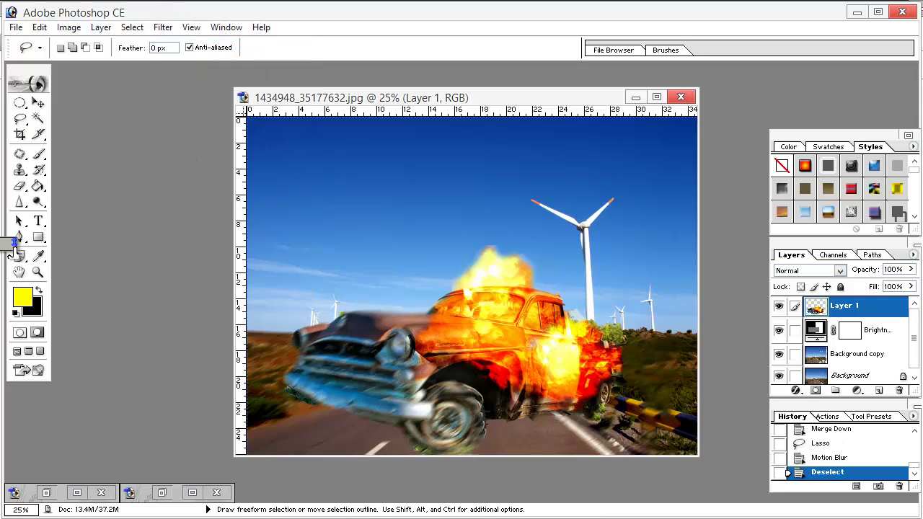
Erase speckled patches of the truck's hood on Layer 1 with the 182 px spatter brush and undo the last stroke
{"action": "left_click_drag", "start_coordinate": [18, 155], "coordinate": [61, 246]}
{"action": "left_click", "coordinate": [20, 185]}
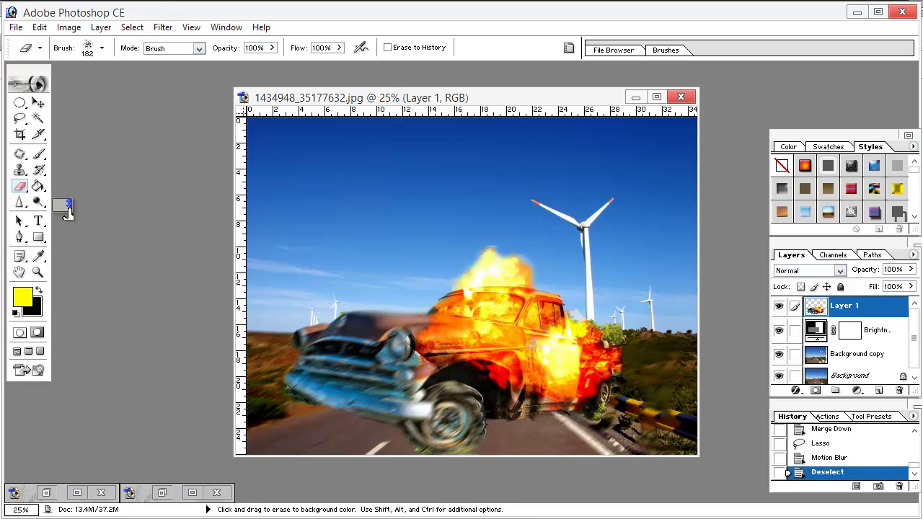
{"action": "mouse_move", "coordinate": [376, 348]}
{"action": "left_mouse_down"}
{"action": "mouse_move", "coordinate": [334, 380]}
{"action": "mouse_move", "coordinate": [330, 364]}
{"action": "mouse_move", "coordinate": [300, 380]}
{"action": "left_mouse_up"}
{"action": "left_click", "coordinate": [339, 342]}
{"action": "left_click", "coordinate": [373, 328]}
{"action": "left_click", "coordinate": [397, 349]}
{"action": "mouse_move", "coordinate": [415, 346]}
{"action": "left_mouse_down"}
{"action": "mouse_move", "coordinate": [426, 327]}
{"action": "mouse_move", "coordinate": [396, 324]}
{"action": "mouse_move", "coordinate": [450, 333]}
{"action": "mouse_move", "coordinate": [470, 407]}
{"action": "left_mouse_up"}
{"action": "left_click", "coordinate": [821, 458]}
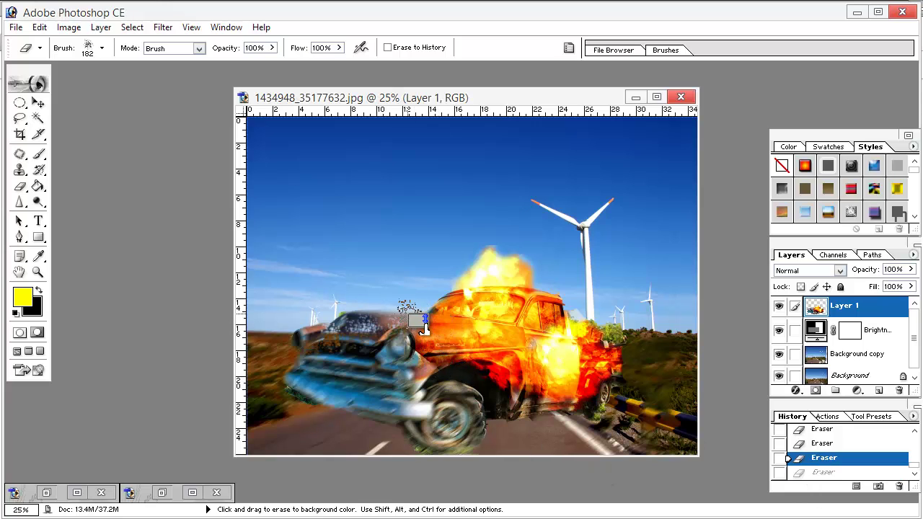
Try erasing patches around the truck's headlight on Layer 1, and undo that eraser stroke
{"action": "left_click", "coordinate": [420, 318]}
{"action": "left_click", "coordinate": [424, 355]}
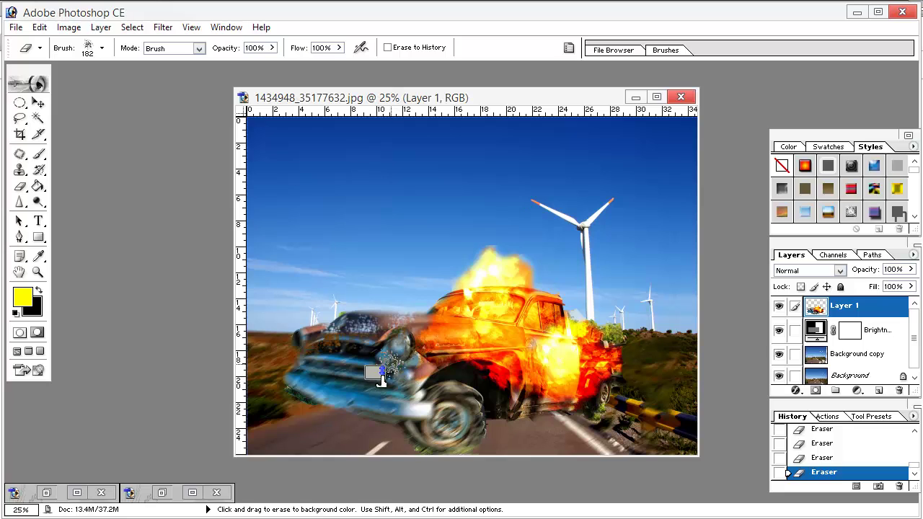
{"action": "mouse_move", "coordinate": [311, 376]}
{"action": "left_mouse_down"}
{"action": "mouse_move", "coordinate": [298, 403]}
{"action": "mouse_move", "coordinate": [352, 409]}
{"action": "mouse_move", "coordinate": [417, 389]}
{"action": "mouse_move", "coordinate": [362, 368]}
{"action": "mouse_move", "coordinate": [285, 411]}
{"action": "mouse_move", "coordinate": [374, 418]}
{"action": "mouse_move", "coordinate": [343, 400]}
{"action": "mouse_move", "coordinate": [355, 422]}
{"action": "left_mouse_up"}
{"action": "left_click", "coordinate": [824, 459]}
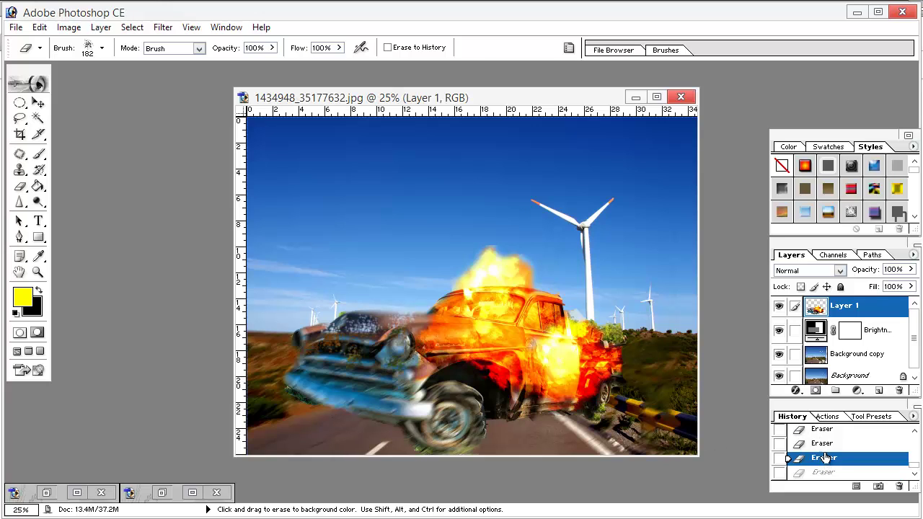
Erase across the hood's rear edge, undo that stroke, and erase small patches at the outer end of the front bumper
{"action": "mouse_move", "coordinate": [366, 320]}
{"action": "left_mouse_down"}
{"action": "mouse_move", "coordinate": [394, 316]}
{"action": "mouse_move", "coordinate": [390, 309]}
{"action": "left_mouse_up"}
{"action": "left_click_drag", "start_coordinate": [751, 303], "coordinate": [420, 411]}
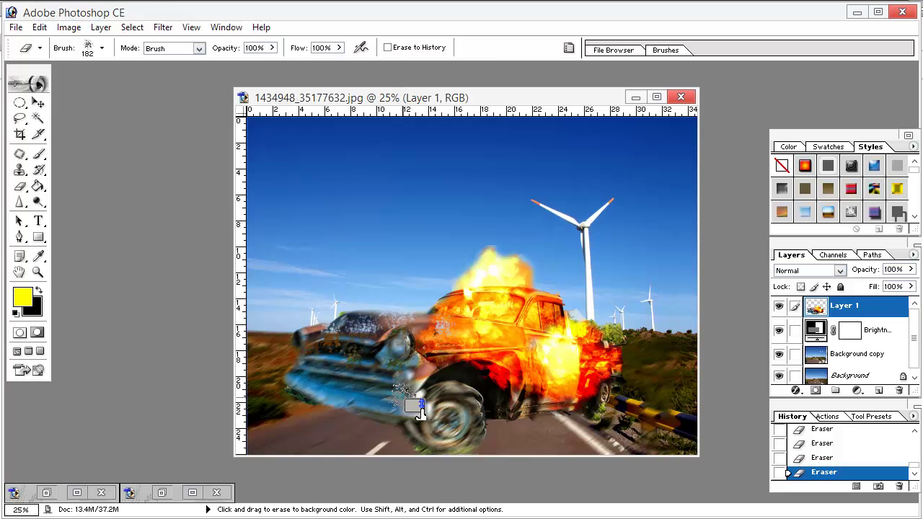
{"action": "left_click", "coordinate": [794, 458]}
{"action": "mouse_move", "coordinate": [407, 375]}
{"action": "left_mouse_down"}
{"action": "mouse_move", "coordinate": [393, 393]}
{"action": "mouse_move", "coordinate": [357, 404]}
{"action": "mouse_move", "coordinate": [296, 393]}
{"action": "left_mouse_up"}
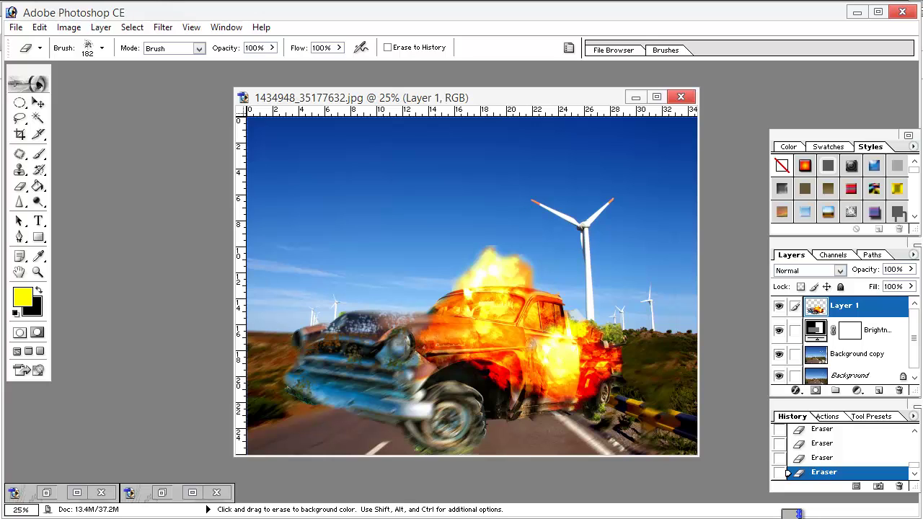
Flatten the image and warp the burning truck's lower edge and rear in Liquify with brush size 64 and pressure 72
{"action": "left_click_drag", "start_coordinate": [797, 514], "coordinate": [850, 359]}
{"action": "left_click_drag", "start_coordinate": [313, 193], "coordinate": [150, 436]}
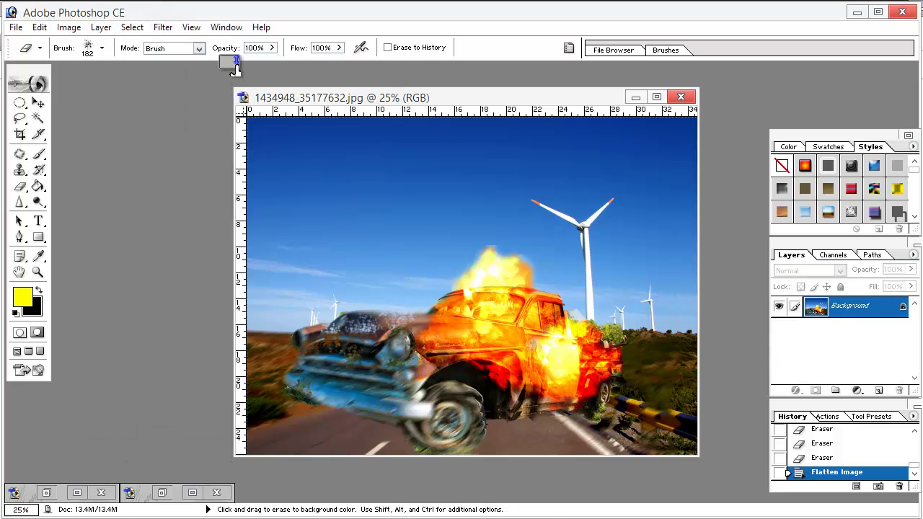
{"action": "left_click", "coordinate": [174, 30]}
{"action": "left_click", "coordinate": [200, 78]}
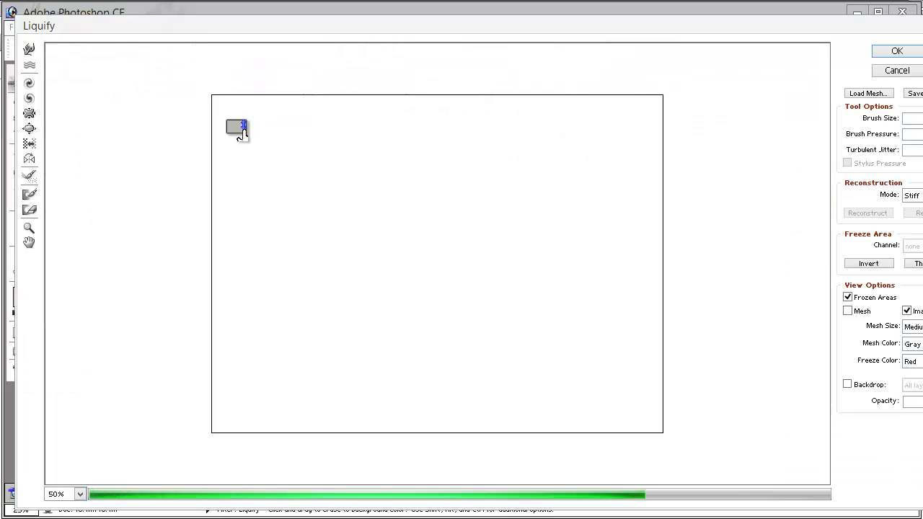
{"action": "mouse_move", "coordinate": [382, 332]}
{"action": "left_mouse_down"}
{"action": "mouse_move", "coordinate": [369, 323]}
{"action": "mouse_move", "coordinate": [429, 289]}
{"action": "left_mouse_up"}
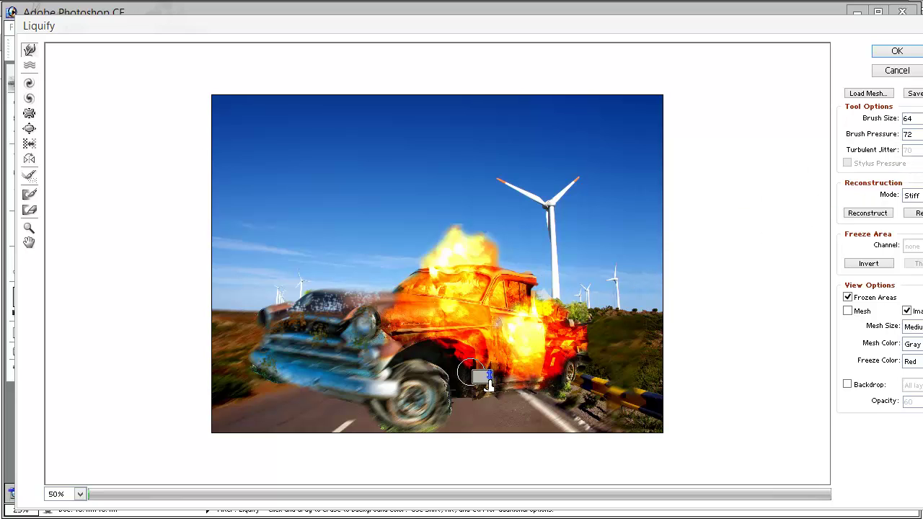
{"action": "mouse_move", "coordinate": [488, 380]}
{"action": "left_mouse_down"}
{"action": "mouse_move", "coordinate": [430, 357]}
{"action": "mouse_move", "coordinate": [411, 363]}
{"action": "mouse_move", "coordinate": [381, 339]}
{"action": "mouse_move", "coordinate": [408, 355]}
{"action": "mouse_move", "coordinate": [393, 336]}
{"action": "mouse_move", "coordinate": [423, 358]}
{"action": "mouse_move", "coordinate": [438, 390]}
{"action": "mouse_move", "coordinate": [470, 400]}
{"action": "mouse_move", "coordinate": [554, 394]}
{"action": "mouse_move", "coordinate": [542, 313]}
{"action": "mouse_move", "coordinate": [521, 290]}
{"action": "mouse_move", "coordinate": [598, 289]}
{"action": "mouse_move", "coordinate": [577, 347]}
{"action": "mouse_move", "coordinate": [604, 352]}
{"action": "mouse_move", "coordinate": [604, 343]}
{"action": "left_mouse_up"}
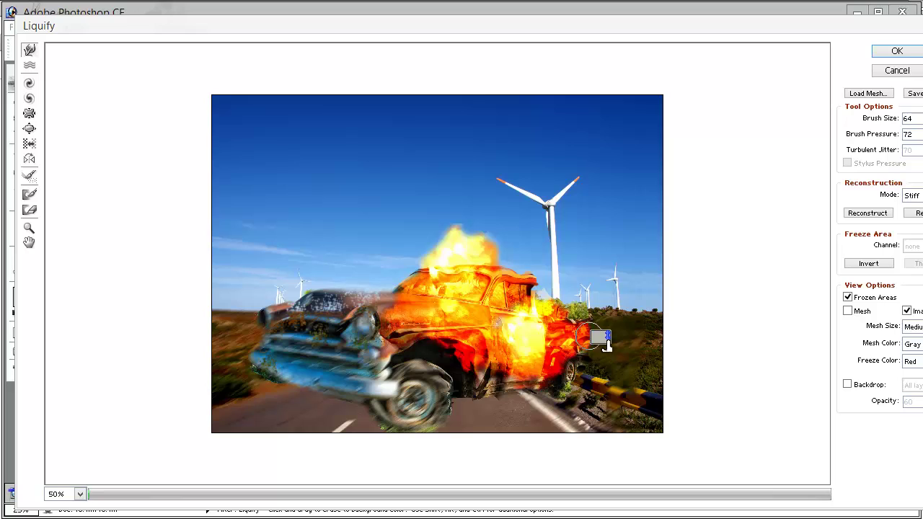